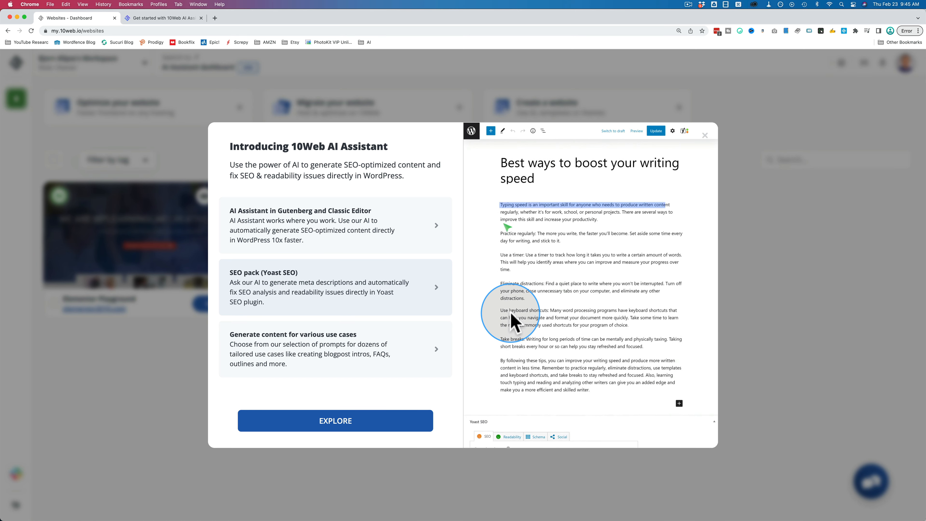
Review the 10Web AI Assistant's feature list and free word allowance, and compare the word limits of its paid plans.
left_click(372, 351)
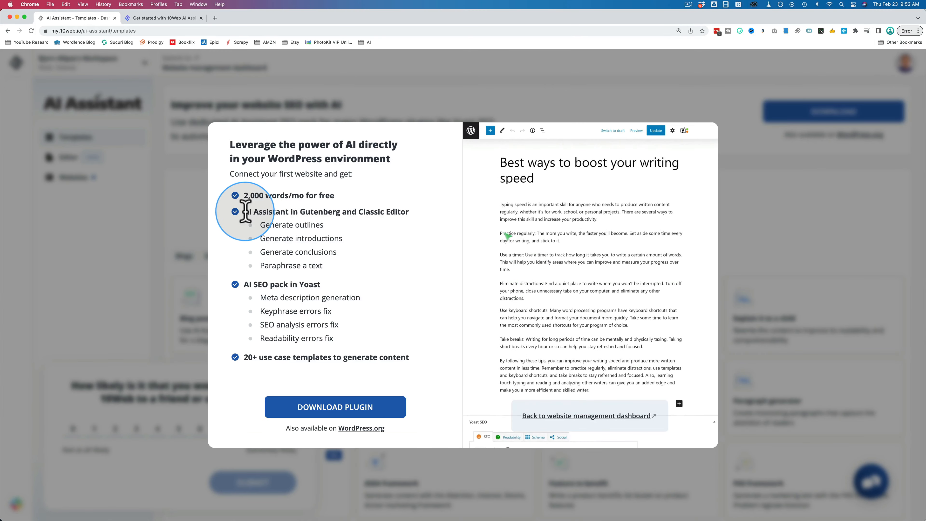
left_click_drag(245, 211, 233, 197)
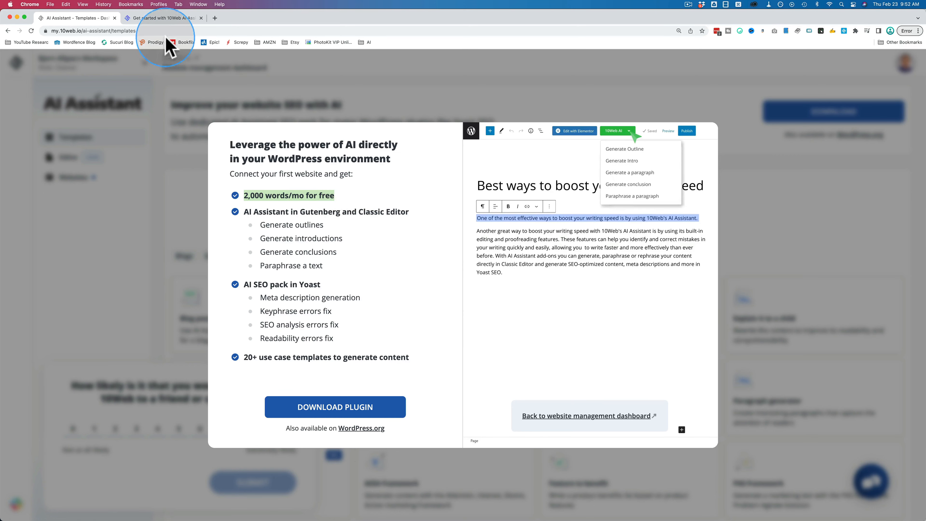
left_click(170, 20)
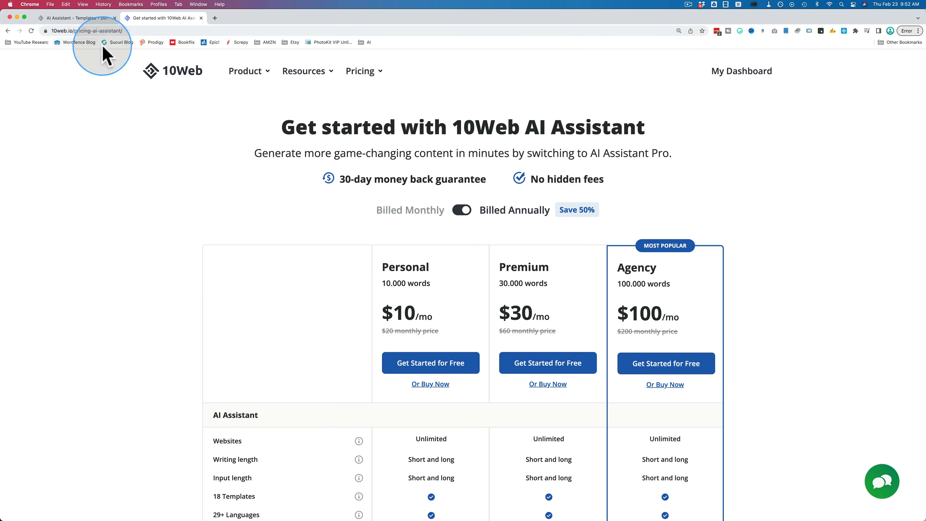
mouse_move(366, 78)
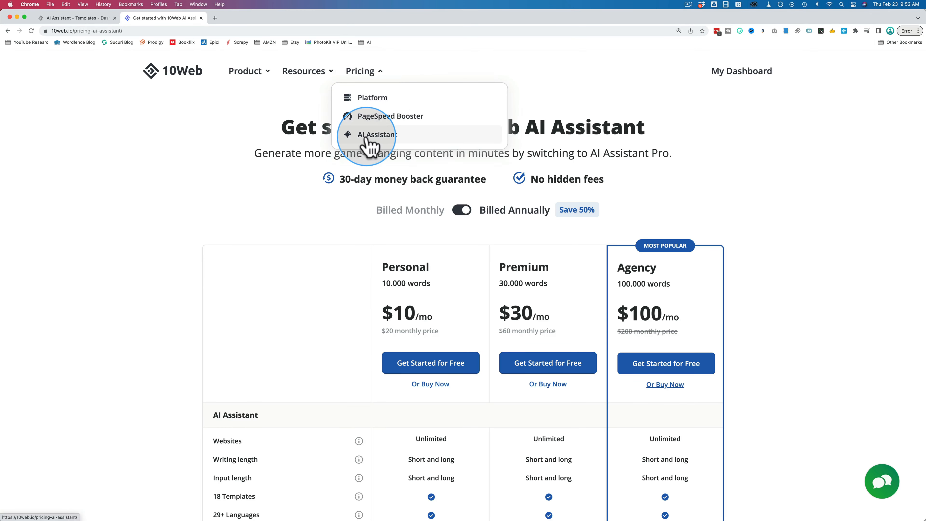
scroll(297, 245, "down", 5)
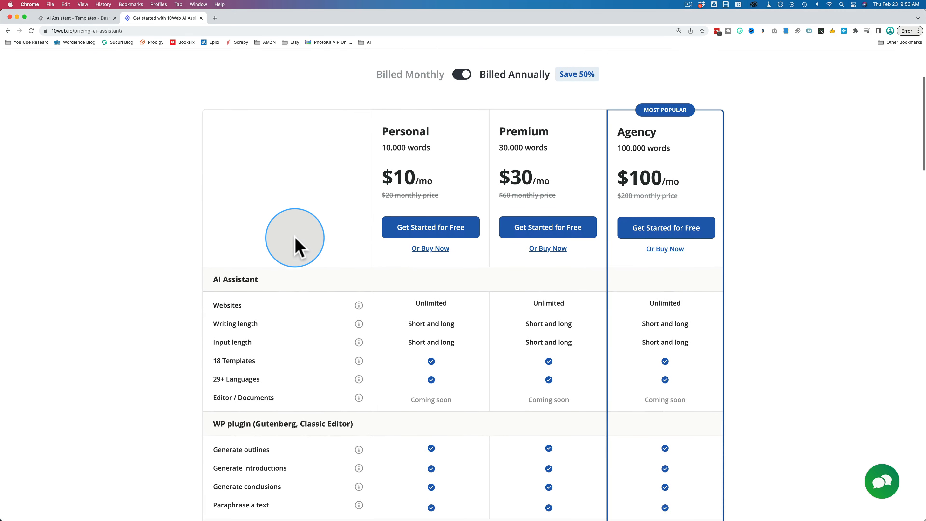
left_click_drag(381, 147, 448, 147)
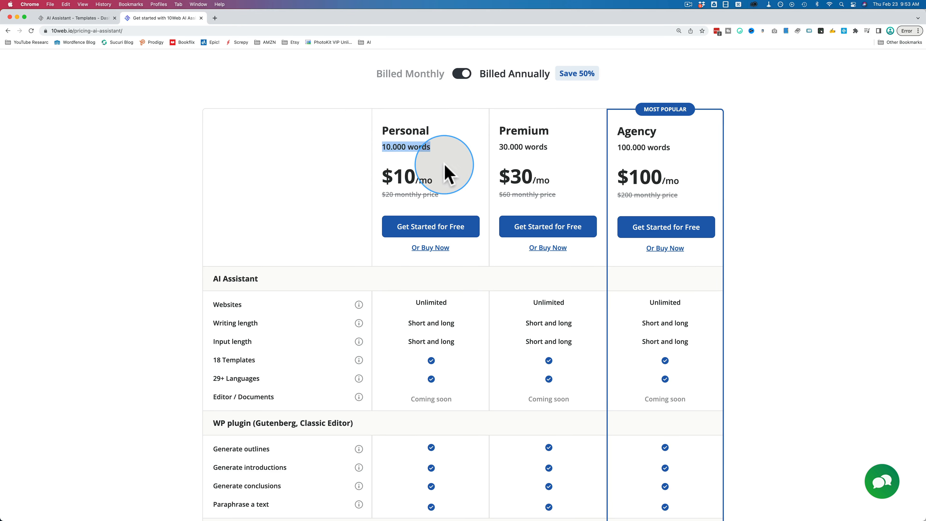
Download the AI Assistant plugin as ai-assistant-by-10web into the Downloads folder.
left_click(92, 20)
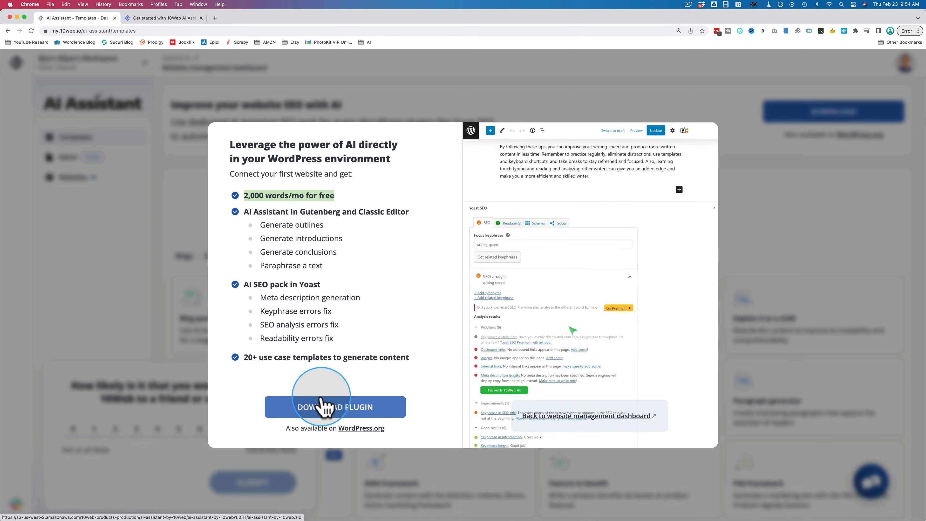
left_click(308, 409)
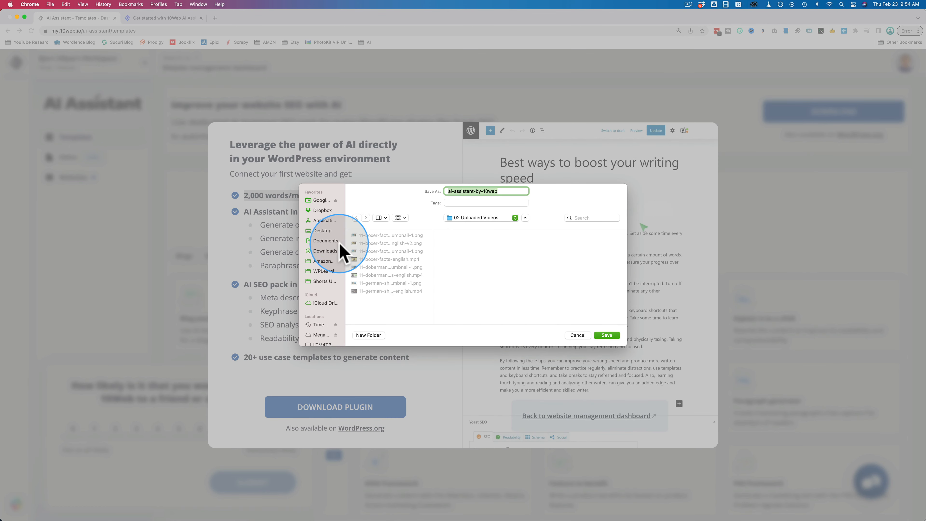
left_click(325, 250)
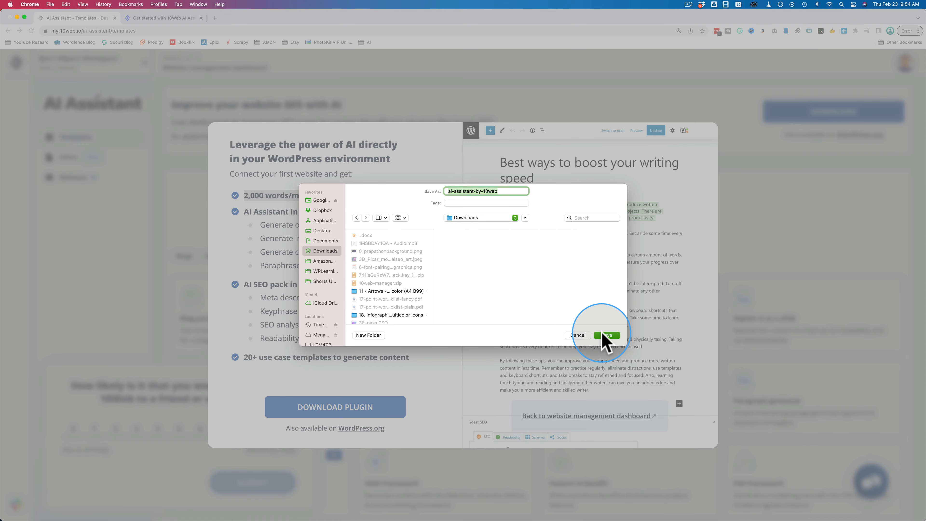
left_click(605, 335)
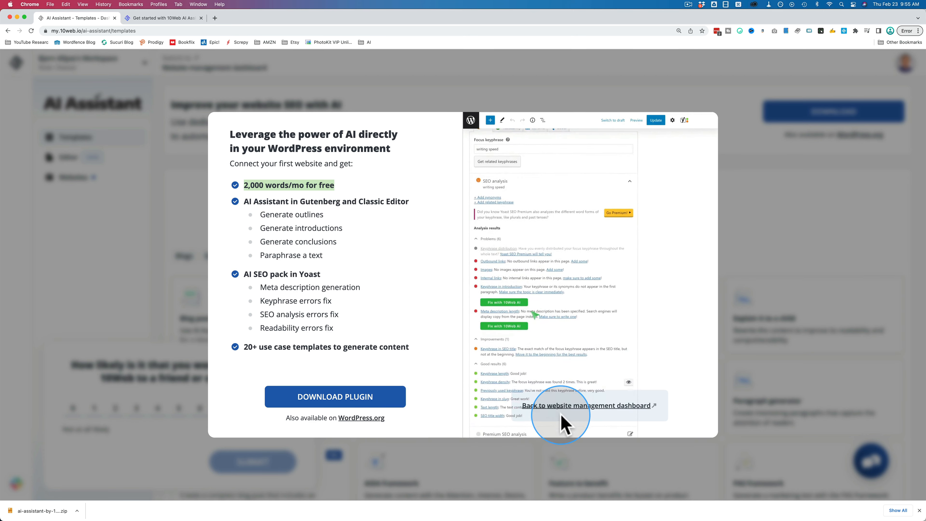
View the website management dashboard and return to the AI Assistant dashboard.
left_click(571, 407)
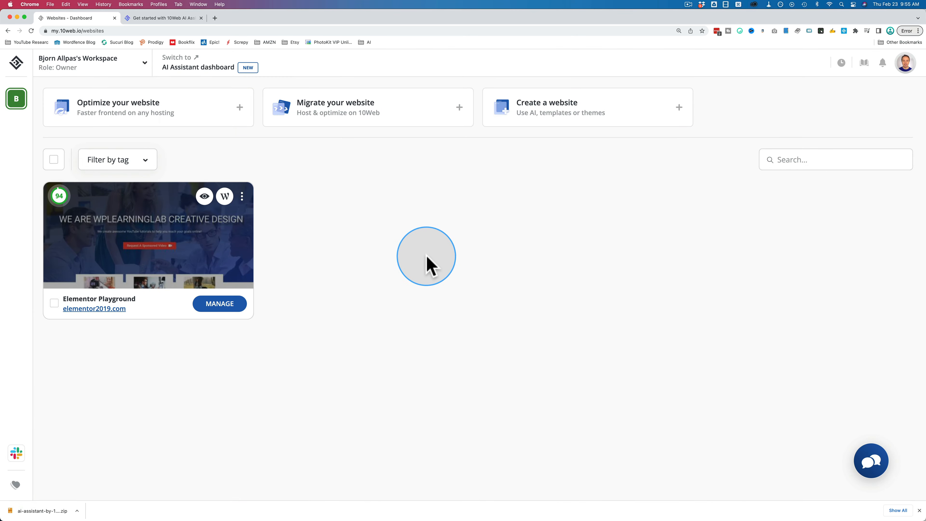
left_click(215, 70)
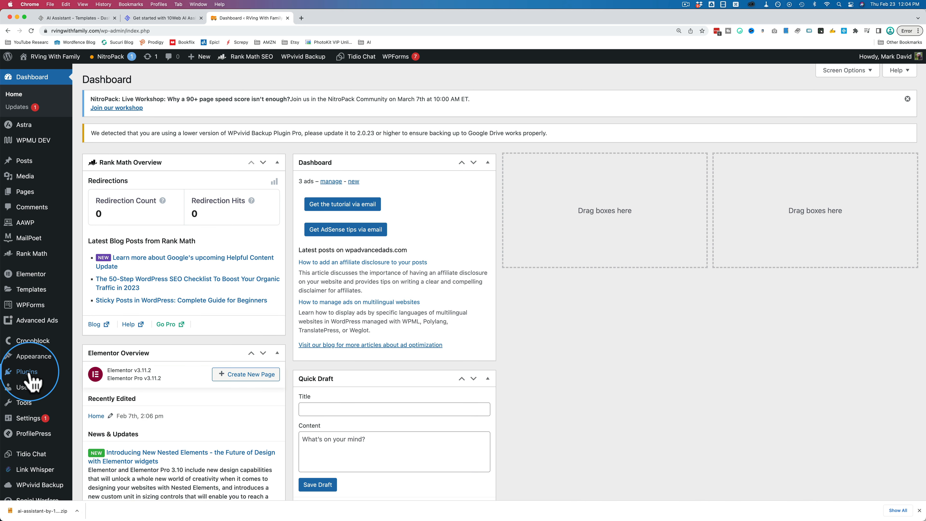
Search WordPress's new plugins for "ai writing assistant" and examine the active installations of 10Web AI Assistant.
mouse_move(45, 376)
left_click(94, 387)
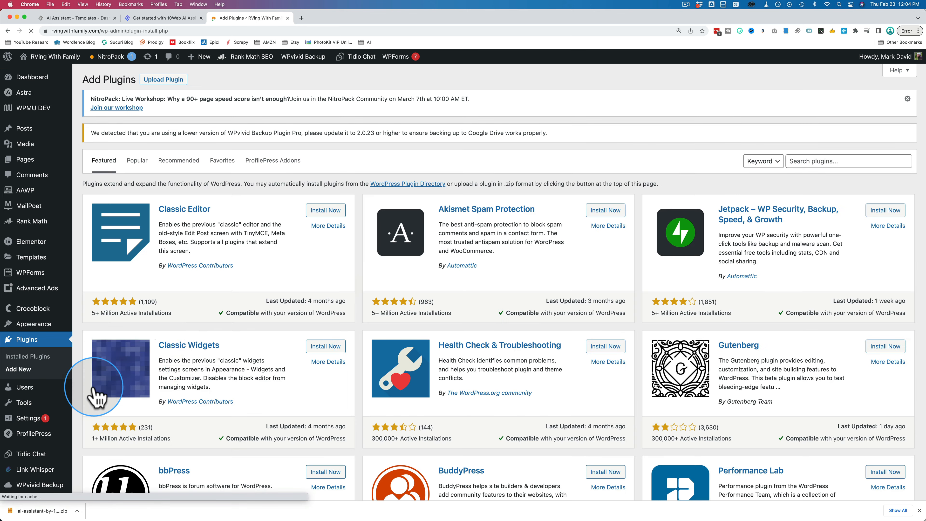
left_click(805, 164)
type("ai writing assistant")
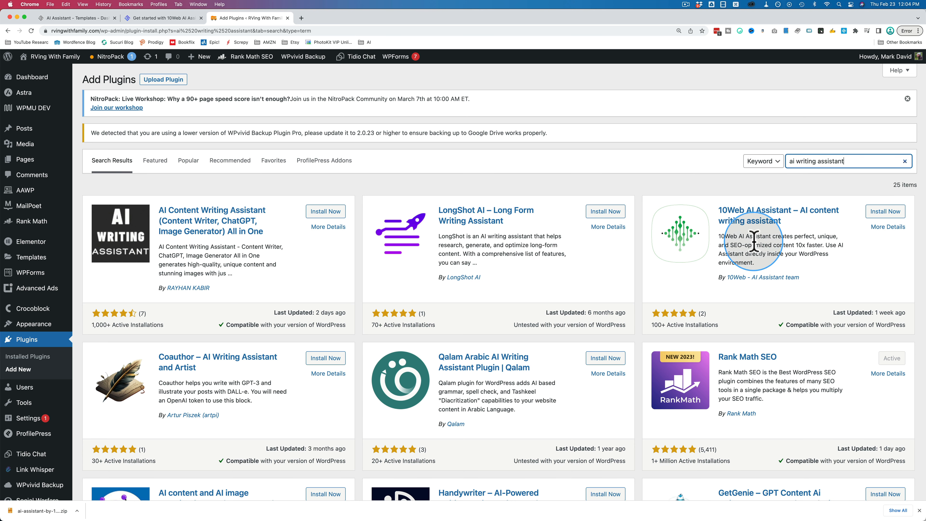
left_click_drag(715, 324, 647, 326)
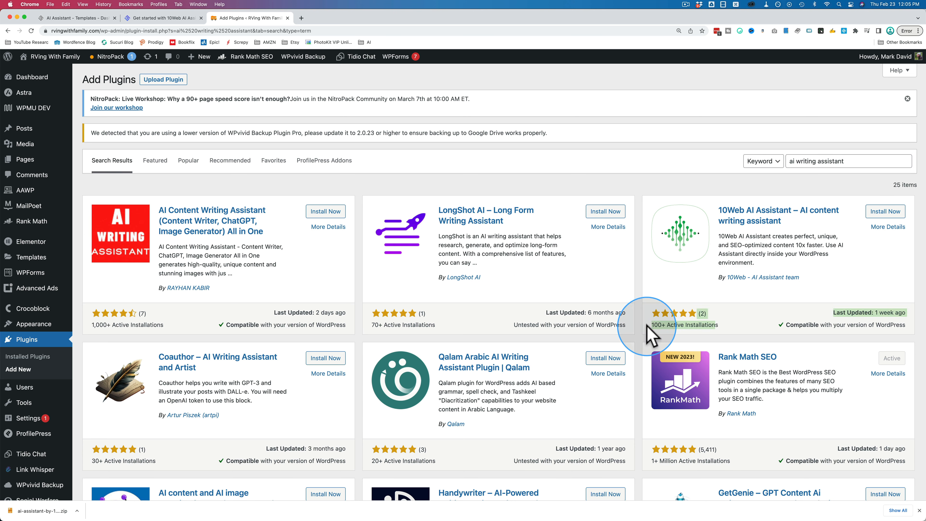
left_click(654, 326)
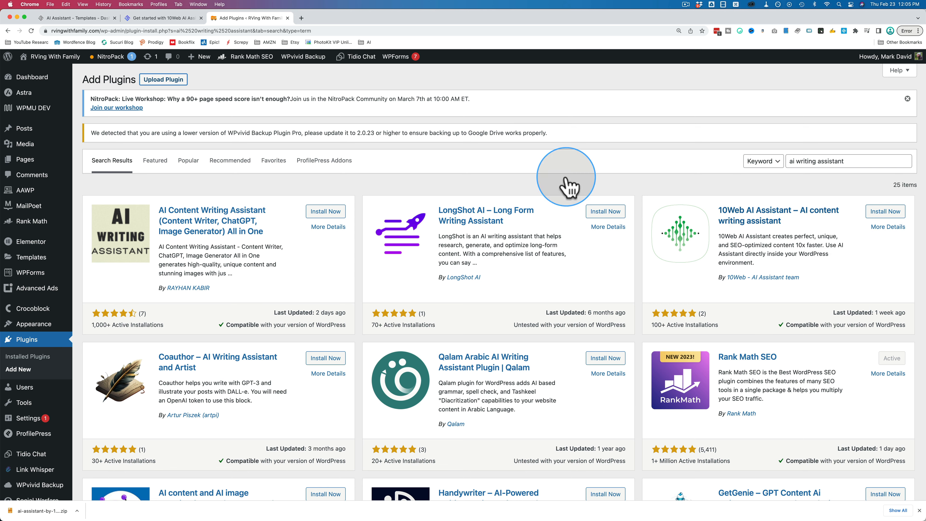
Upload and activate the downloaded AI Assistant by 10Web SEO pack zip, and install its required main plugin.
left_click(163, 79)
left_click_drag(40, 510, 466, 226)
left_click(564, 224)
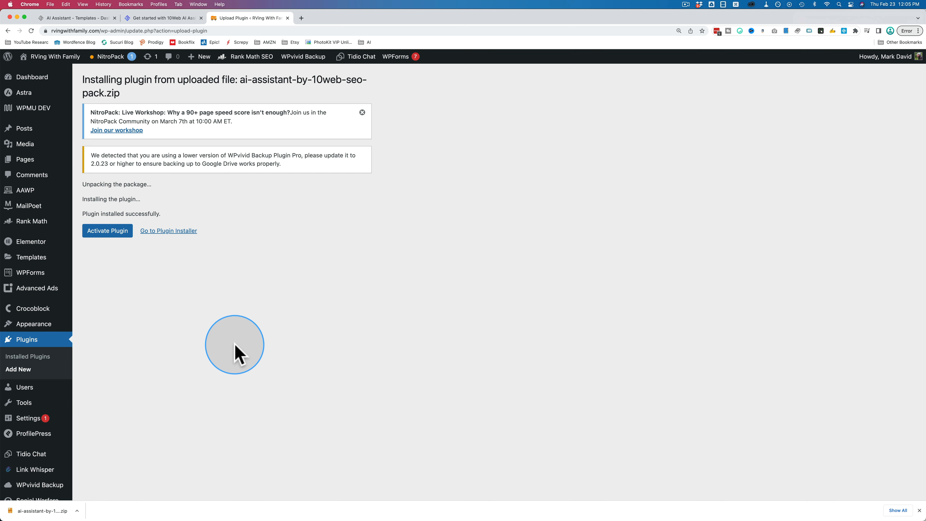
left_click(103, 237)
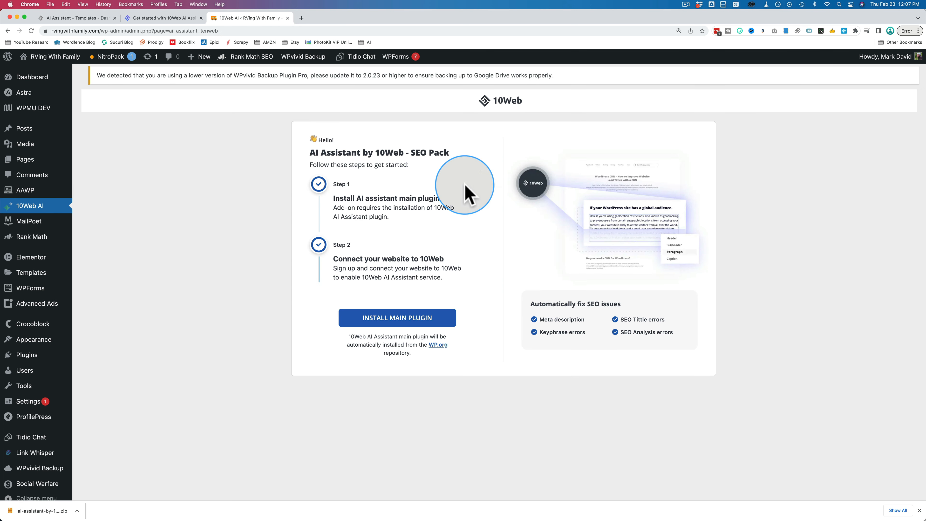
left_click(393, 321)
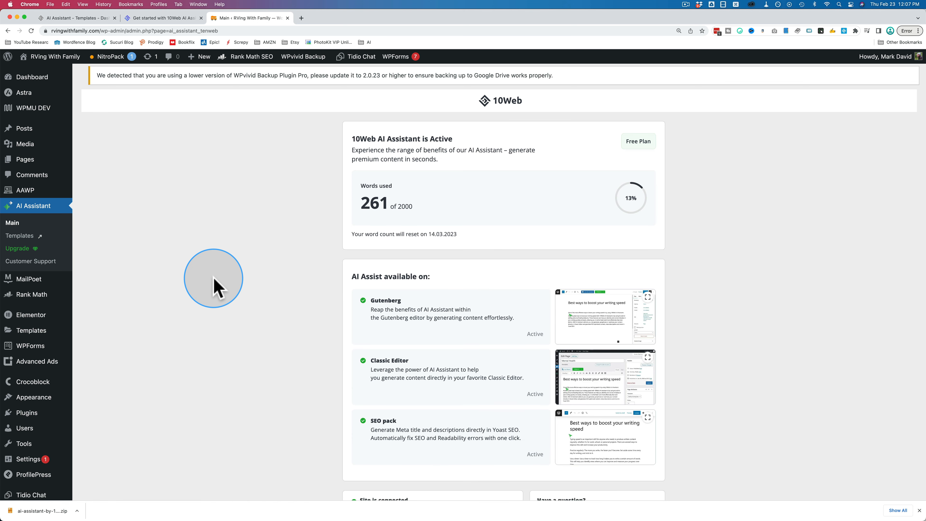
Check the AI Assistant's current plan, word usage and supported editors on its main page.
scroll(356, 232, "down", 2)
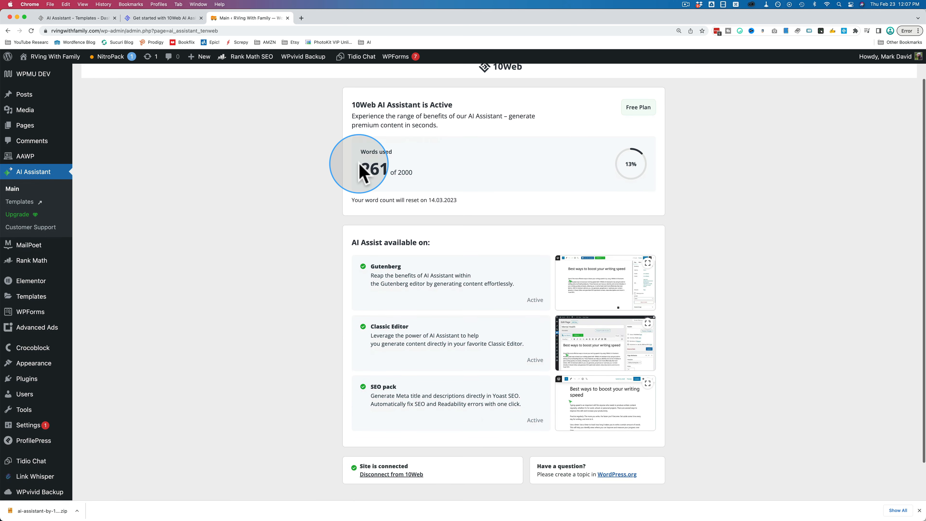
left_click_drag(625, 107, 652, 107)
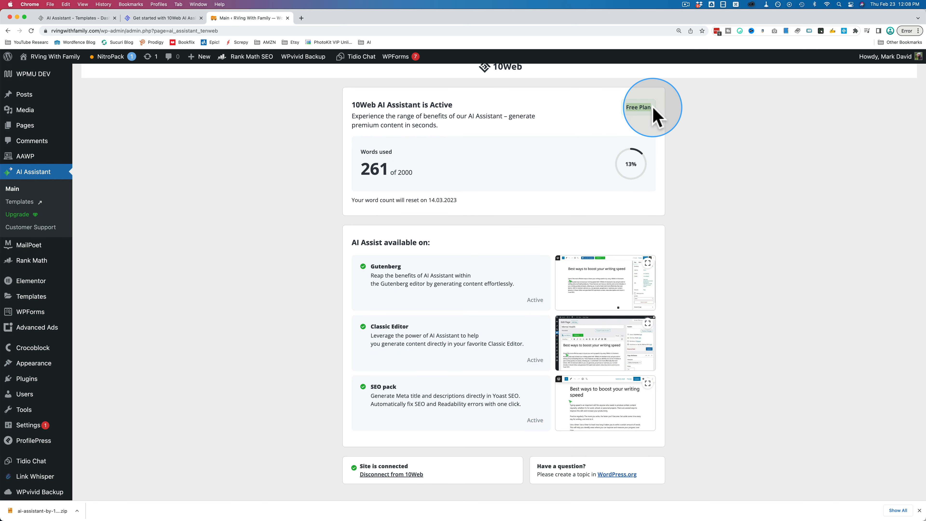
scroll(652, 106, "up", 2)
double_click(369, 201)
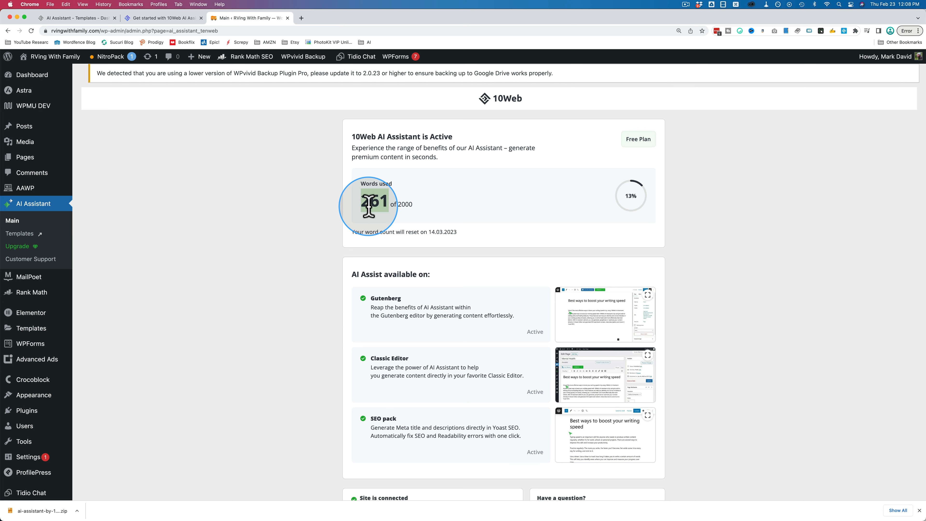
left_click(368, 204)
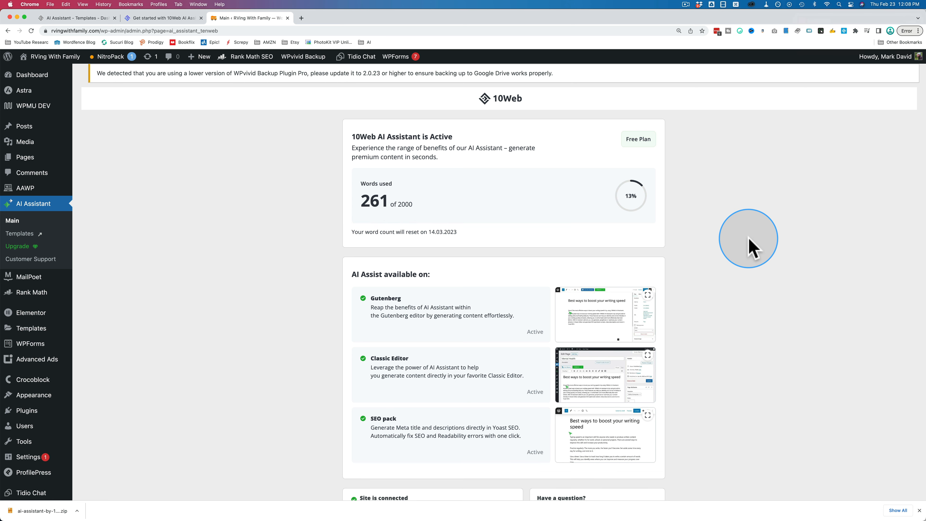
Open the draft post "Where can I find great deals on RVs?" for editing.
left_click(27, 127)
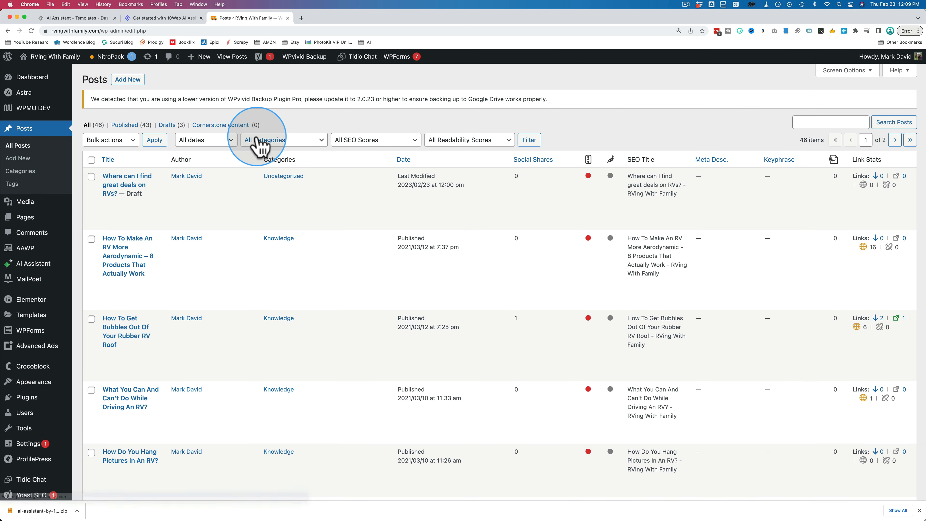
left_click(108, 205)
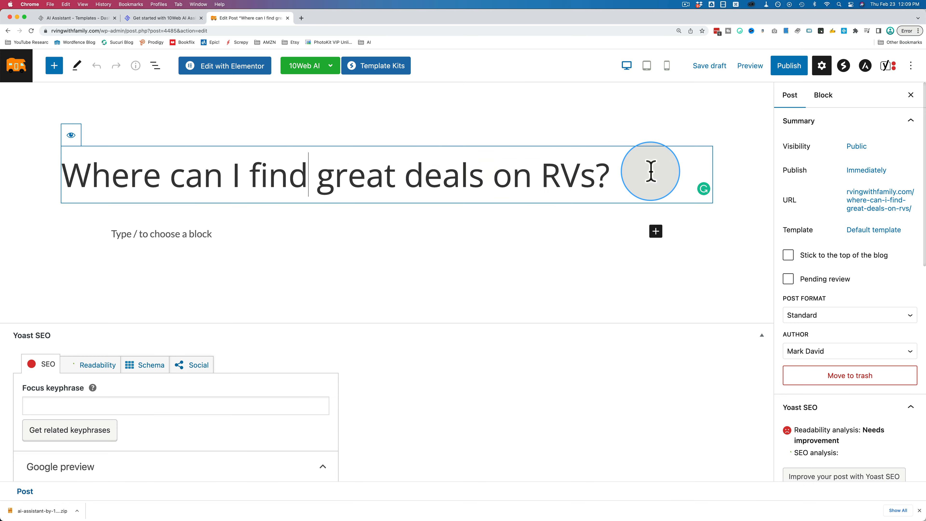
left_click_drag(649, 171, 73, 175)
left_click(761, 336)
Select the entire post title and display the 10Web AI content generation options.
double_click(110, 173)
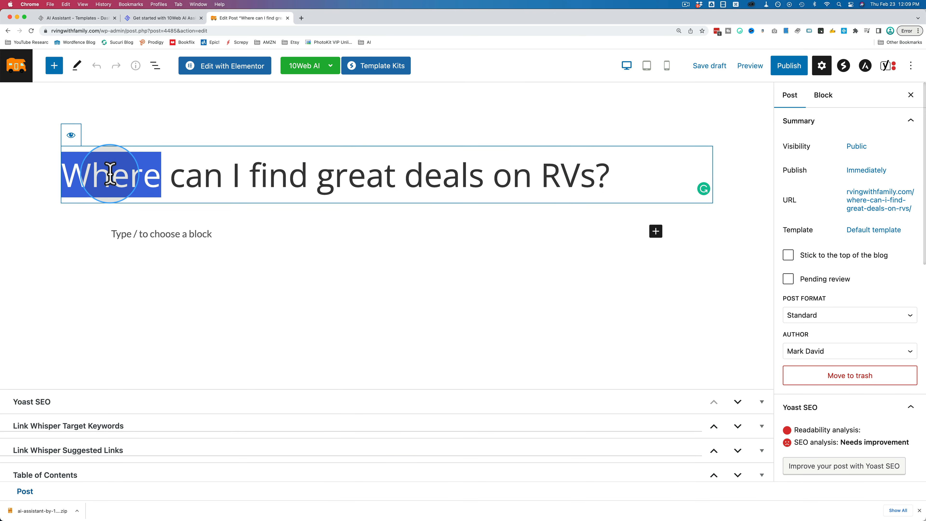
left_click_drag(110, 173, 598, 155)
left_click(330, 66)
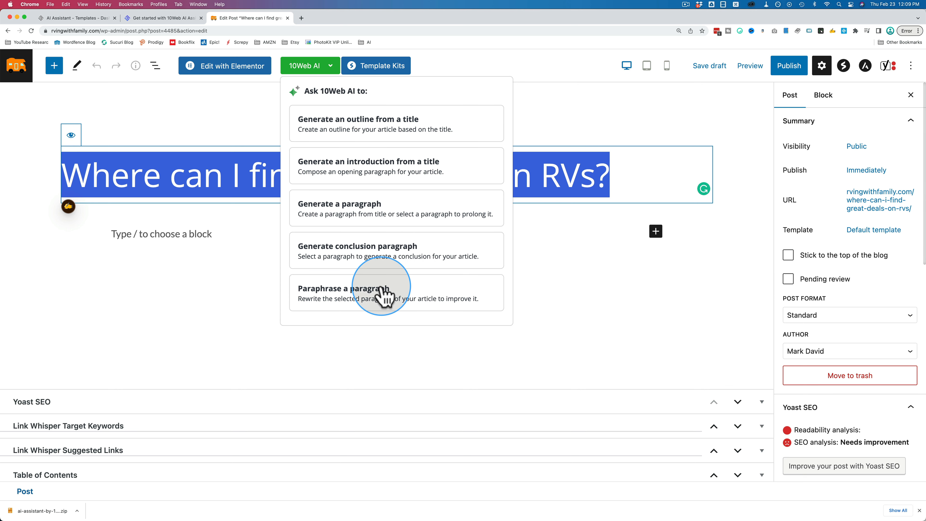
mouse_move(303, 61)
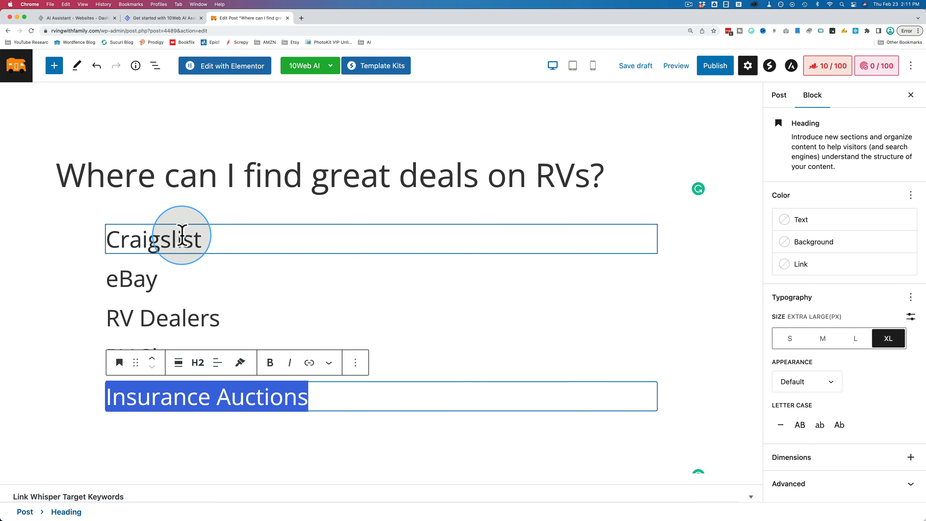
Examine the outline headings below the post title, from Craigslist to Insurance Auctions, and compare them with the title.
scroll(221, 246, "down", 2)
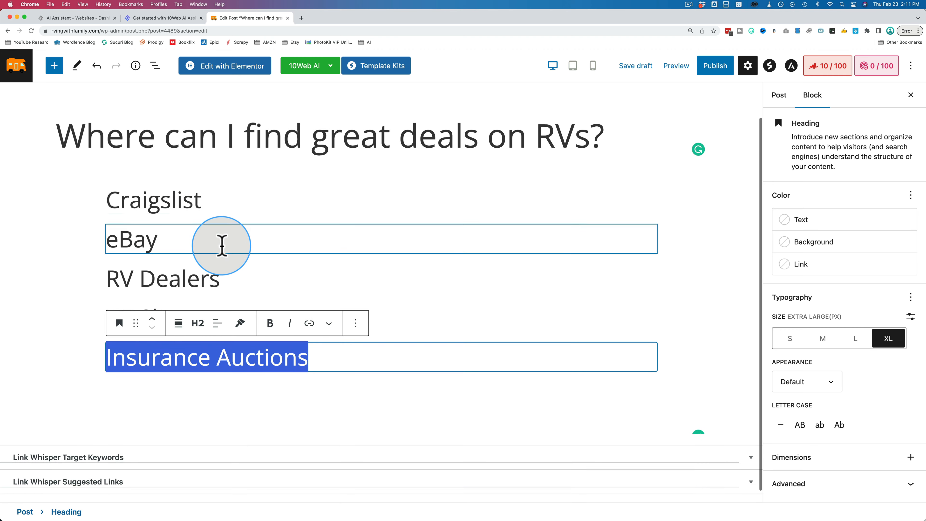
scroll(221, 246, "down", 1)
left_click(217, 182)
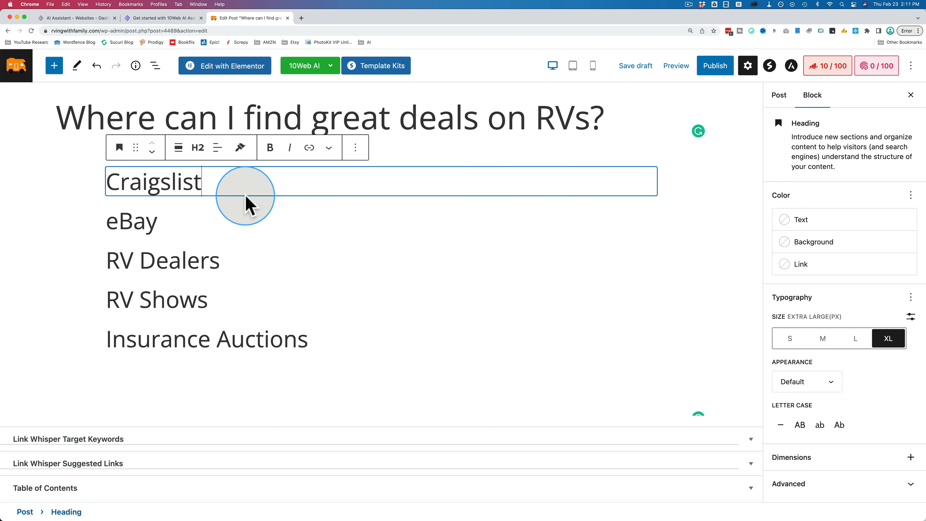
double_click(163, 182)
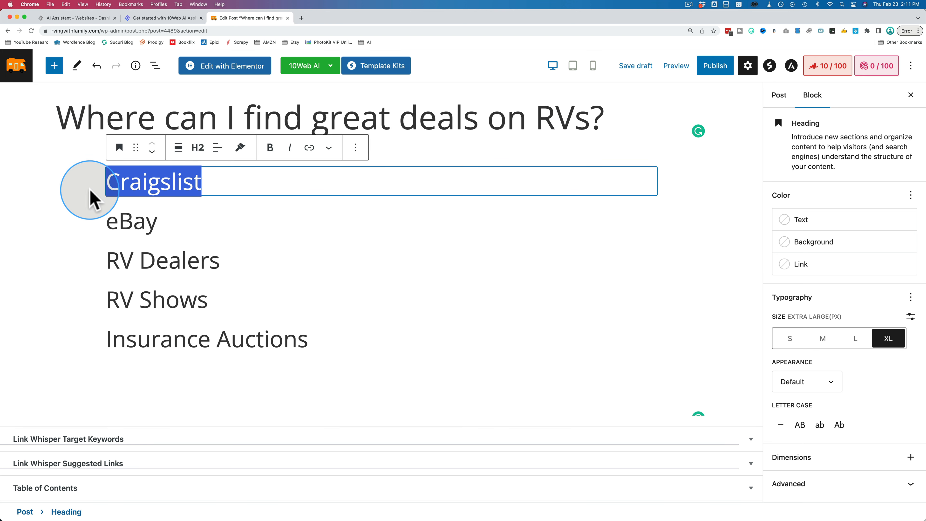
left_click_drag(157, 217, 114, 215)
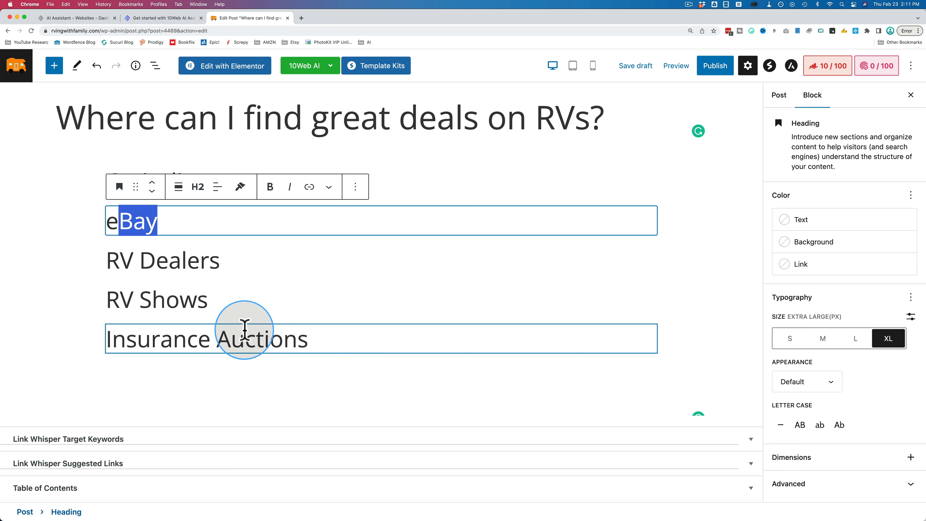
left_click(263, 270)
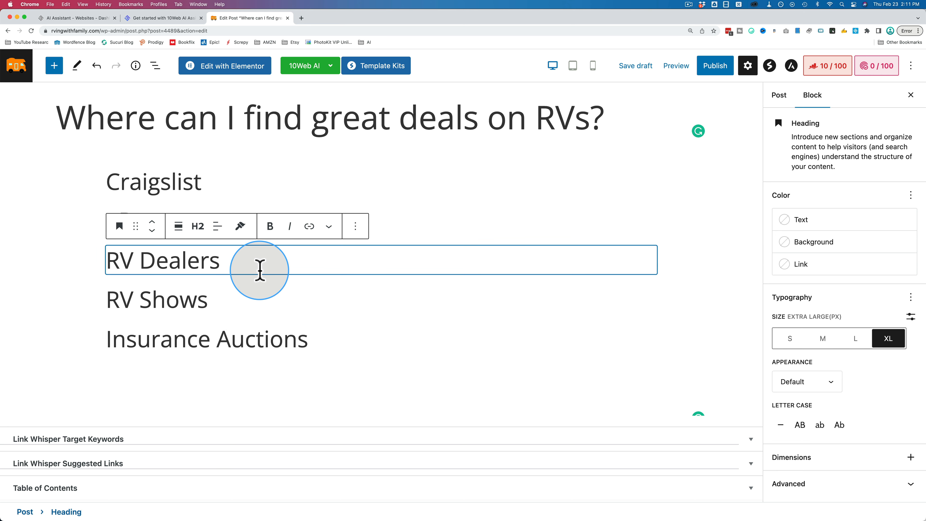
left_click(212, 172)
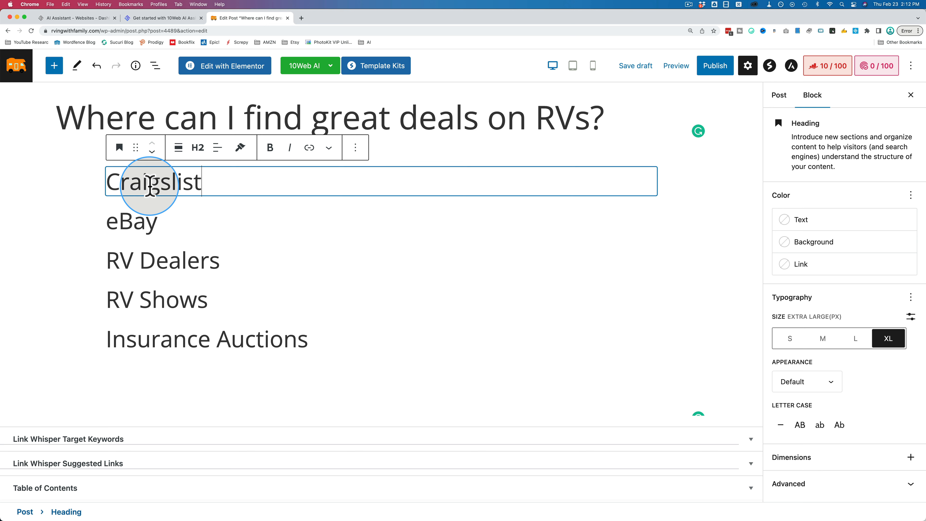
double_click(478, 124)
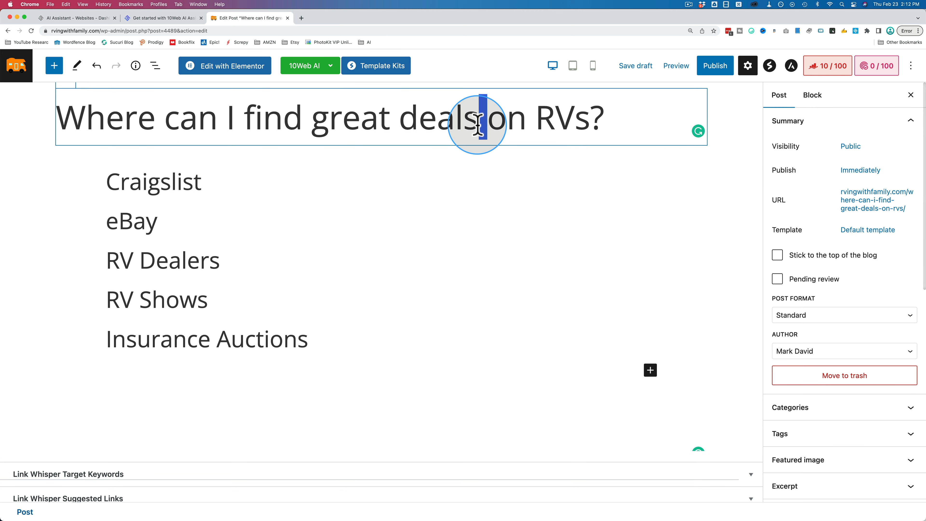
Generate an introduction from the full post title with 10Web AI.
triple_click(477, 124)
left_click(331, 66)
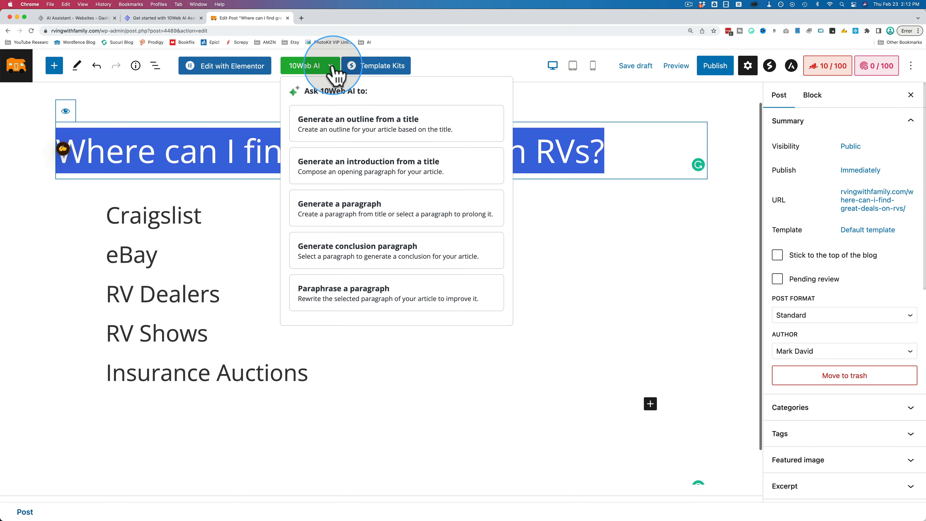
left_click(348, 165)
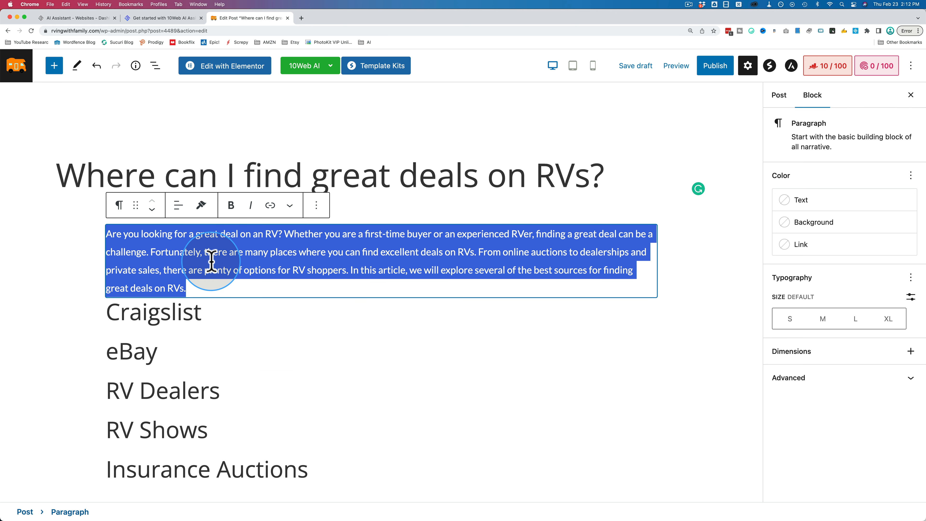
Read through the generated introduction paragraph beneath the post title and assess its wording.
left_click(212, 270)
scroll(146, 256, "down", 2)
left_click_drag(194, 259, 83, 203)
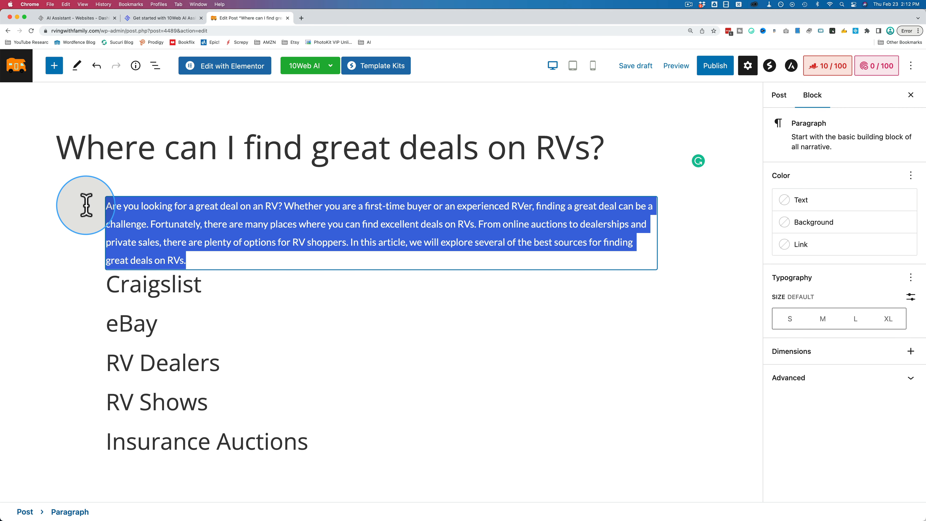
left_click(304, 210)
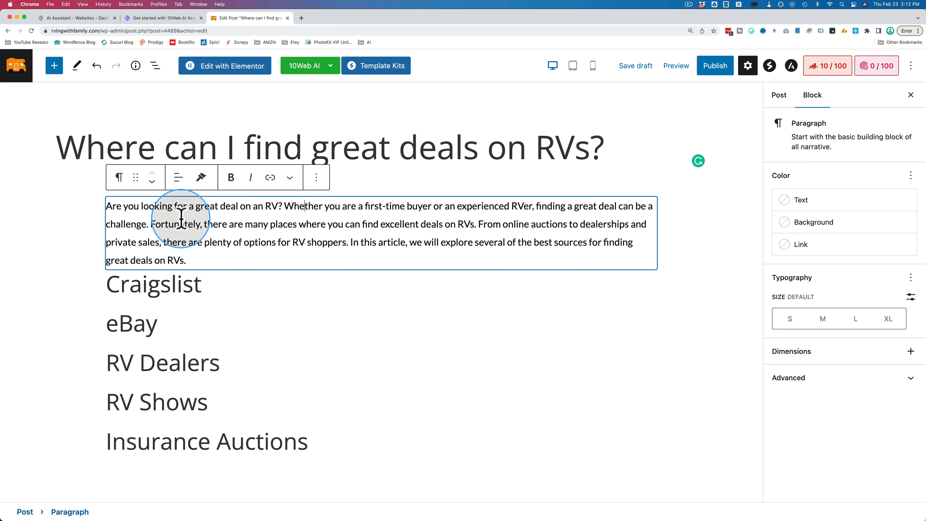
left_click_drag(123, 206, 99, 207)
left_click(181, 229)
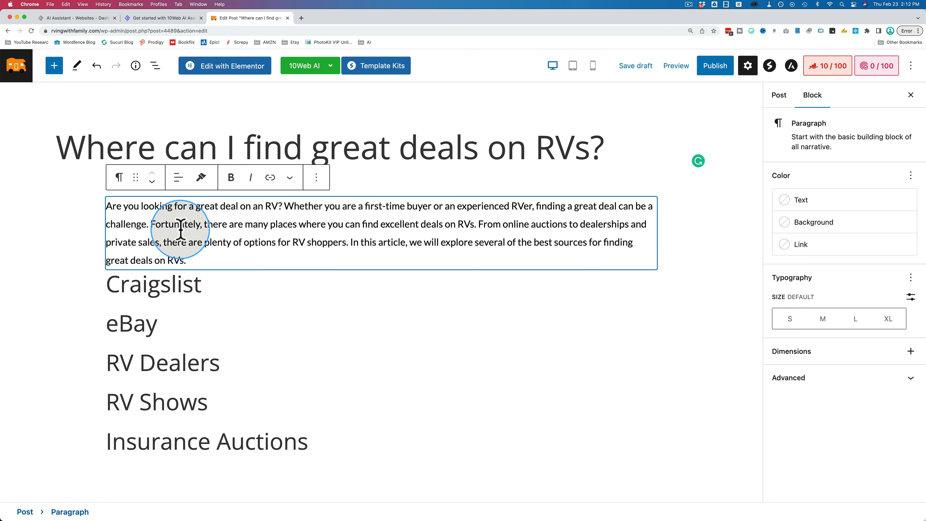
scroll(181, 229, "down", 1)
left_click_drag(186, 229, 105, 176)
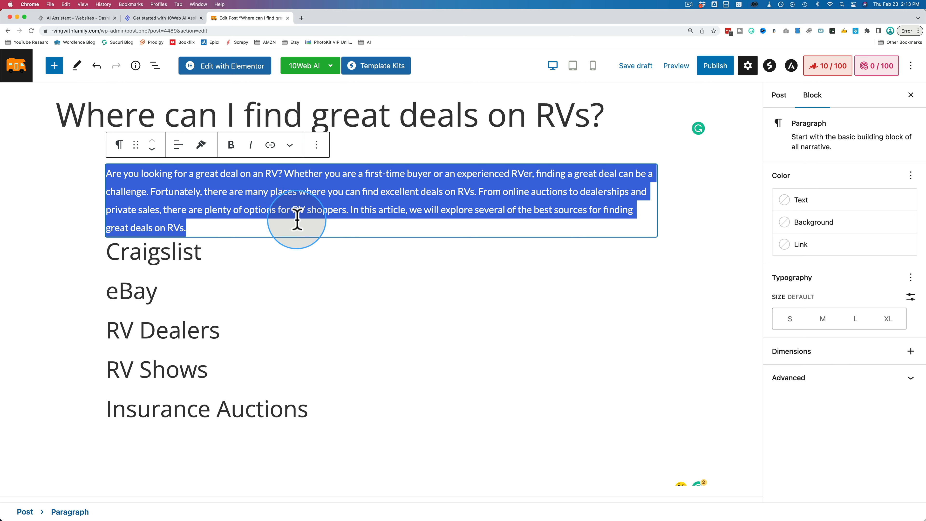
Generate a paragraph from the one-word Craigslist heading with 10Web AI.
left_click(329, 66)
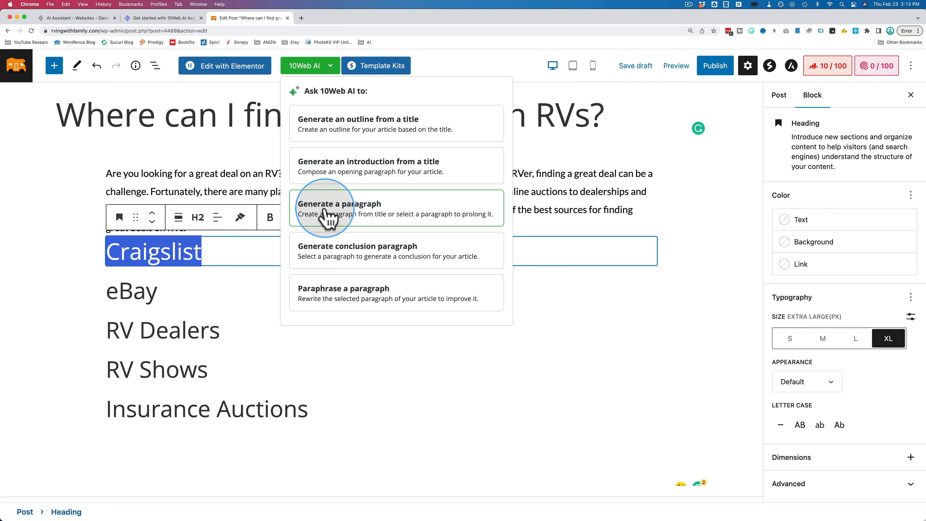
left_click(328, 214)
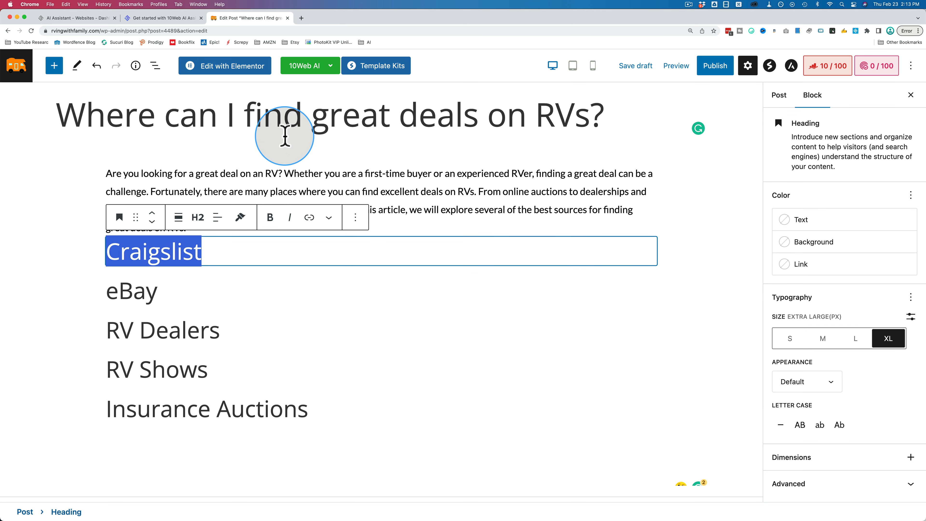
left_click(325, 66)
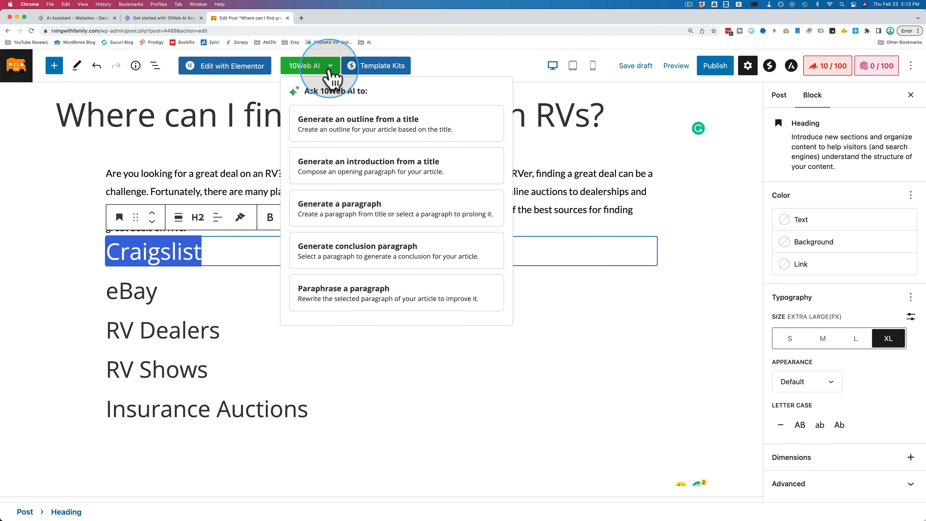
left_click(346, 203)
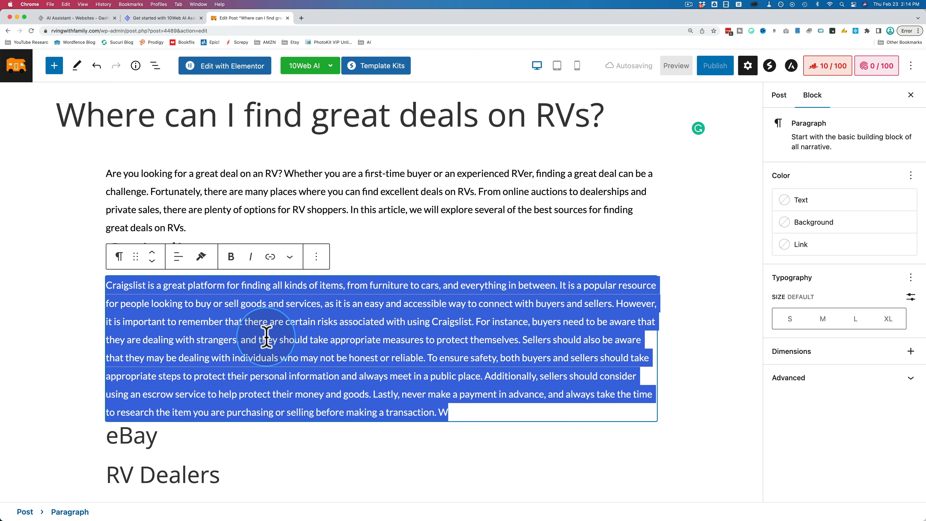
Review the generic paragraph under the Craigslist heading and remove its block from the post.
left_click(132, 291)
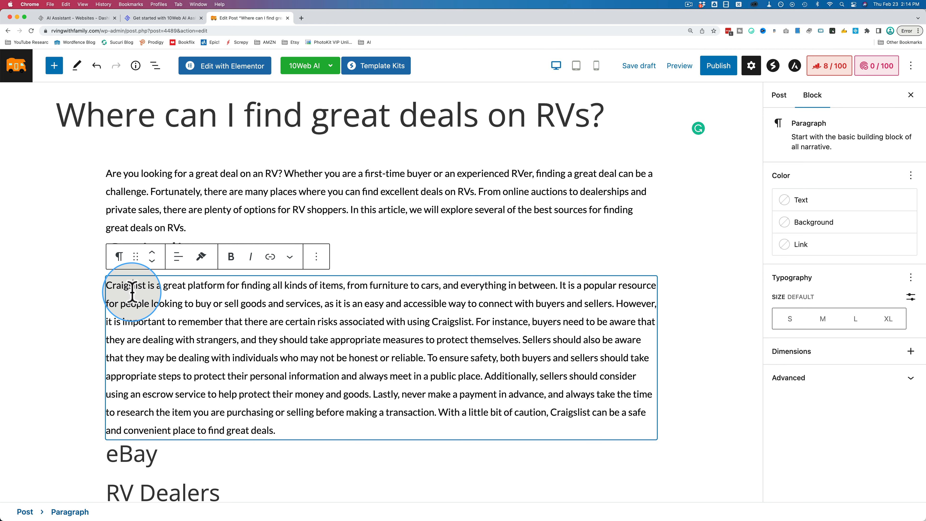
left_click_drag(106, 286, 297, 427)
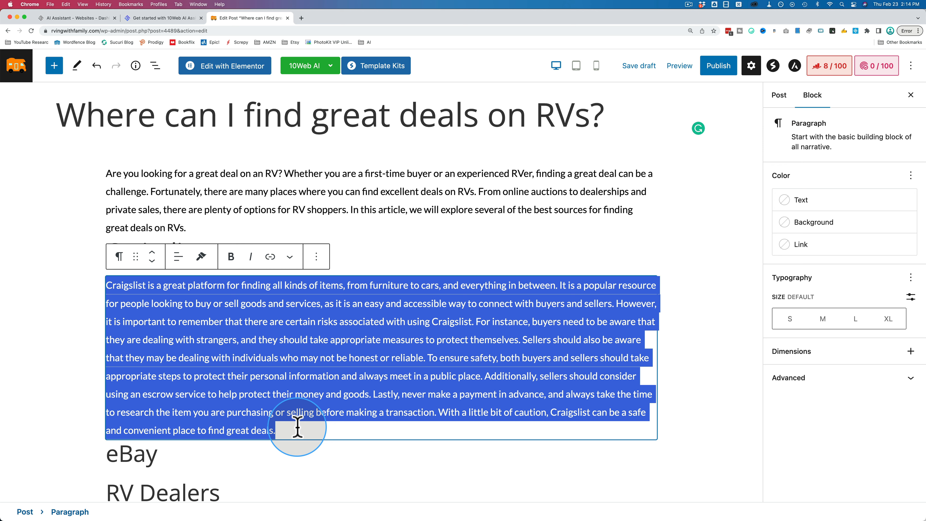
left_click(316, 257)
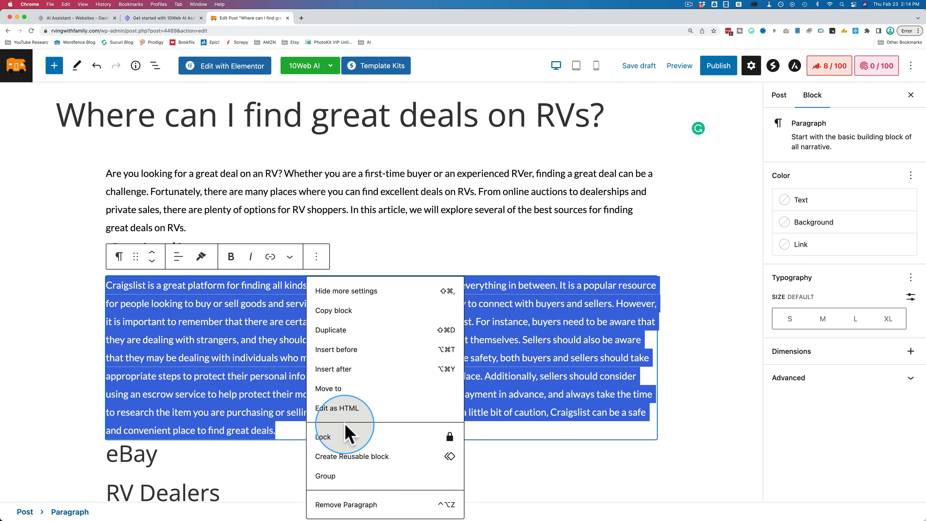
left_click(350, 506)
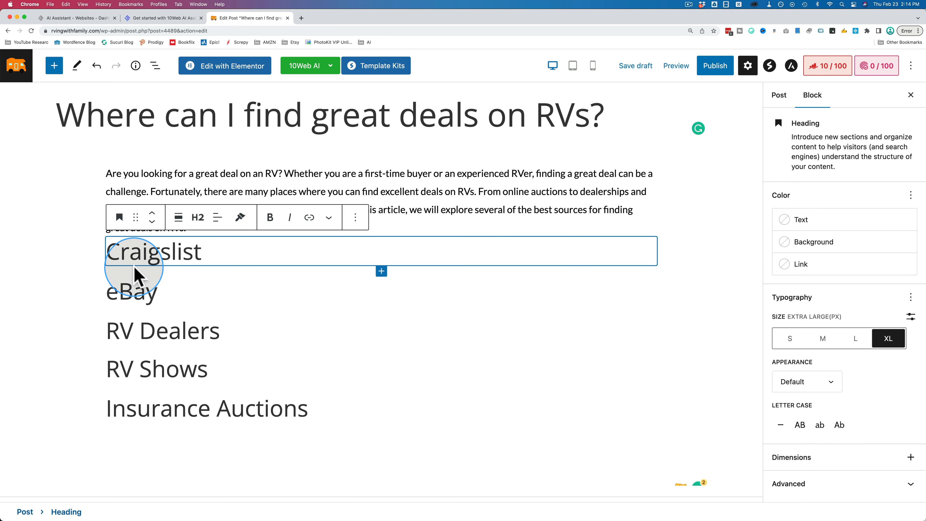
Expand the Craigslist heading to read "Finding deals on RVs on Craigslist".
type("Finding deals on ")
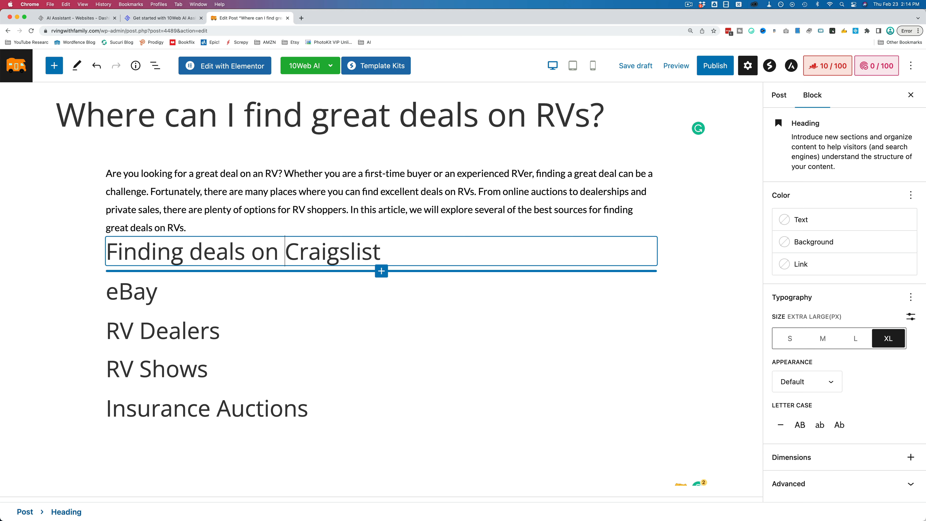
type("RVs ")
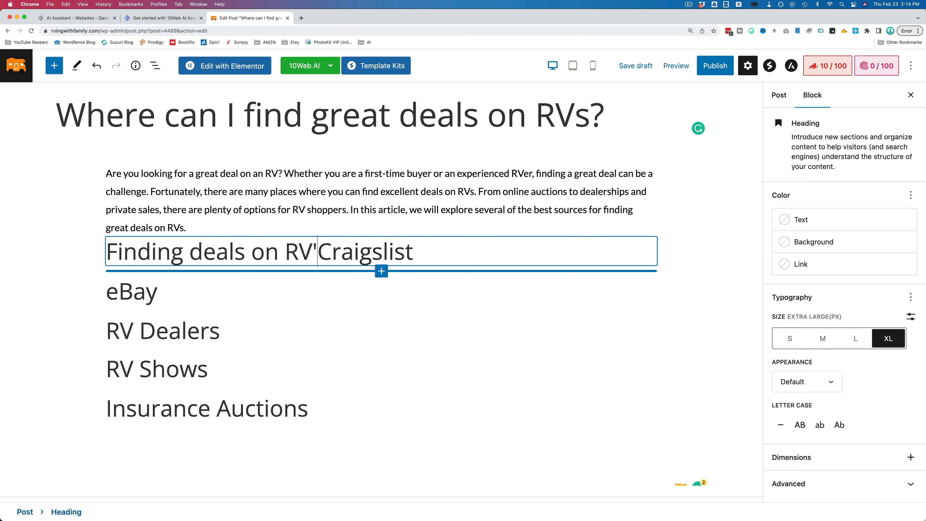
type("on")
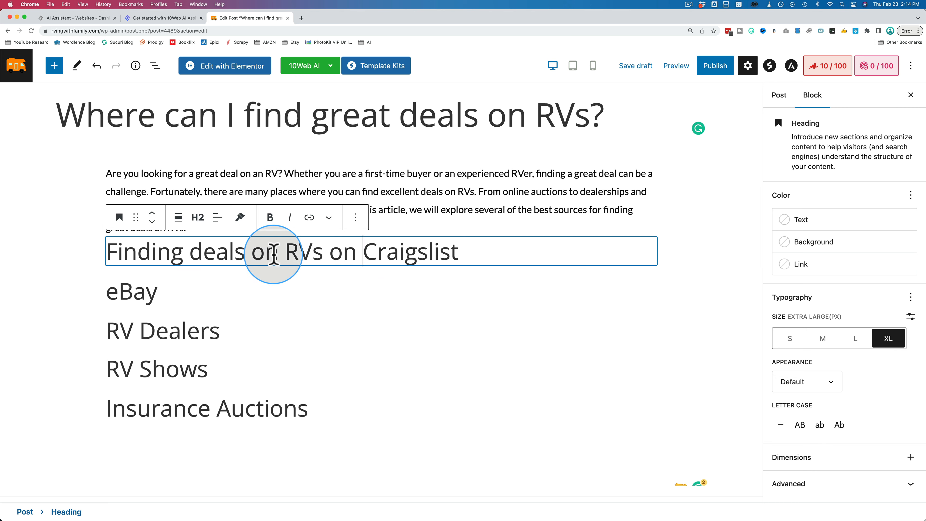
Generate a paragraph from the whole "Finding deals on RVs on Craigslist" heading and review the new text.
triple_click(397, 240)
left_click(328, 68)
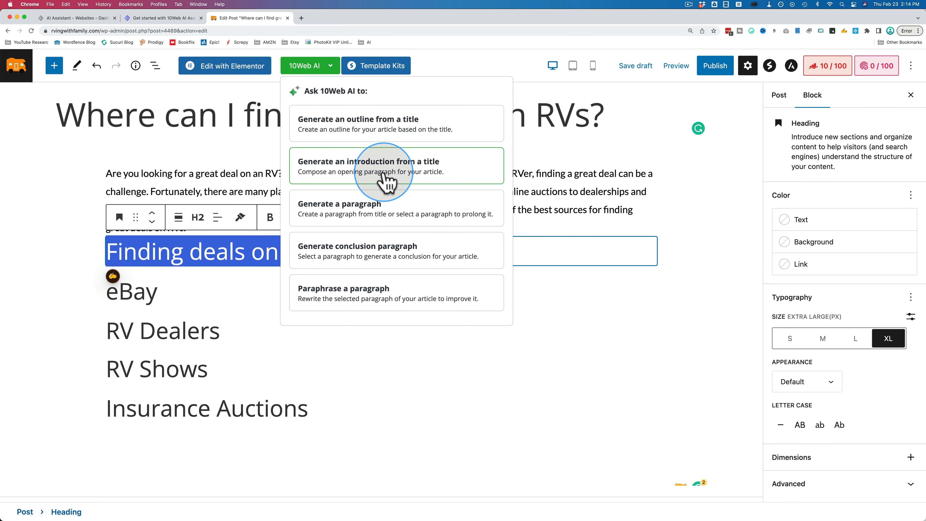
left_click(370, 208)
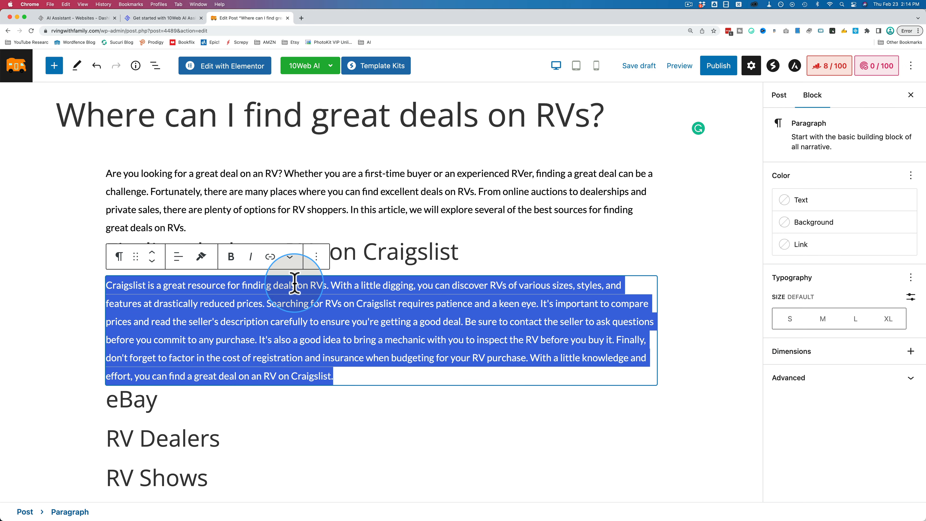
left_click(311, 284)
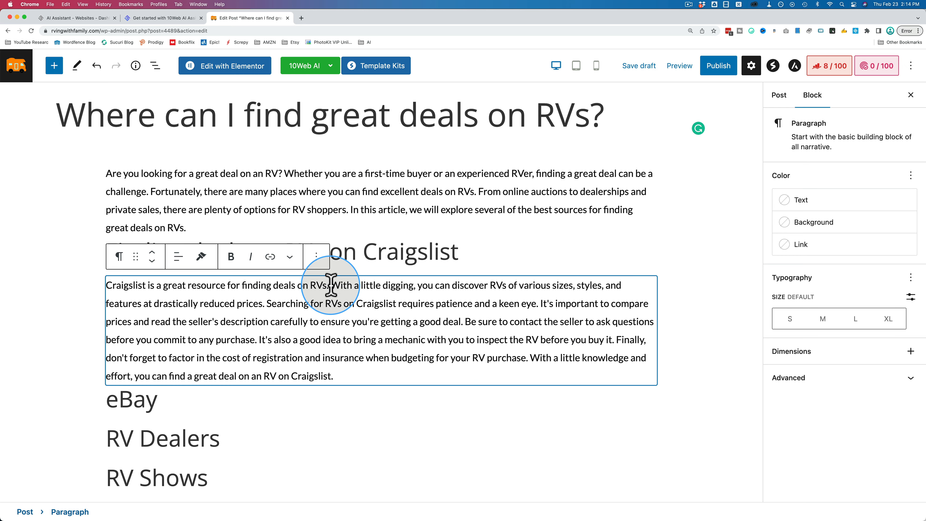
left_click_drag(333, 284, 133, 274)
left_click(332, 322)
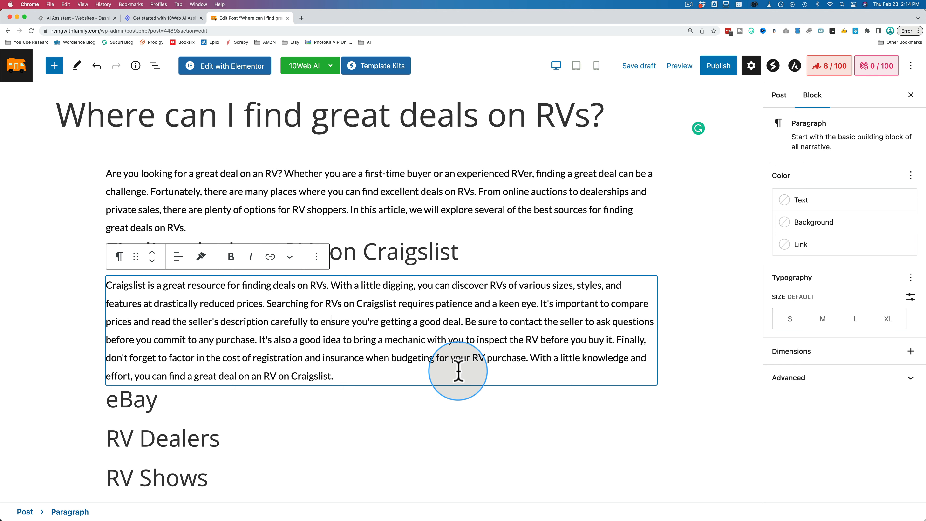
left_click_drag(444, 374, 187, 306)
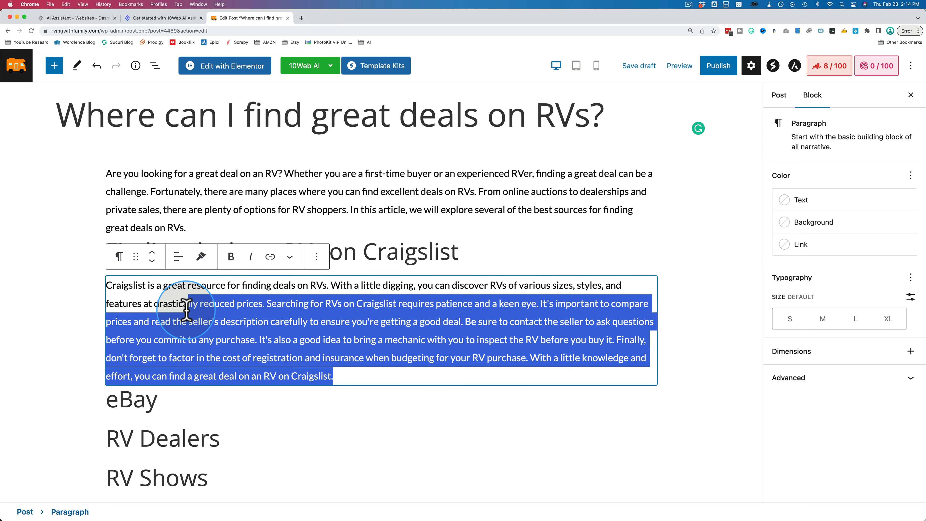
left_click(248, 314)
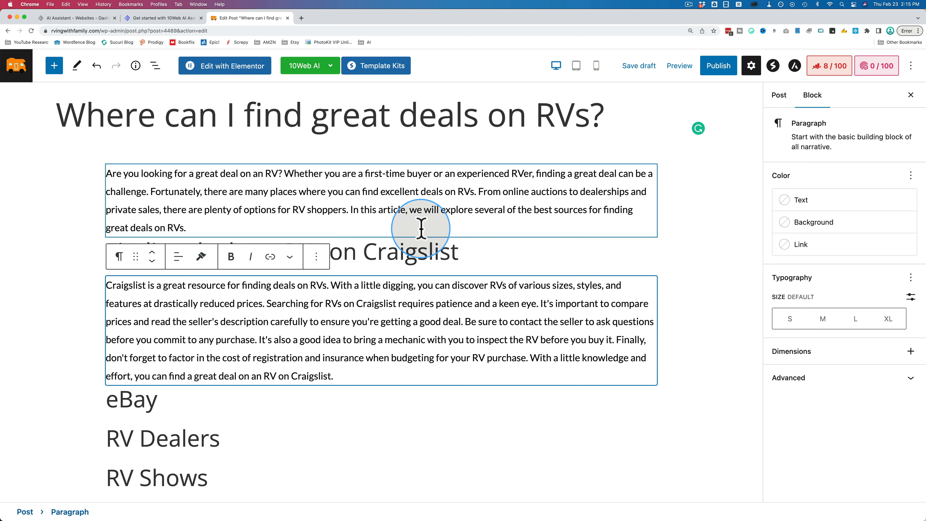
Shorten the heading above the new RV paragraph to just "Craigslist".
left_click(369, 251)
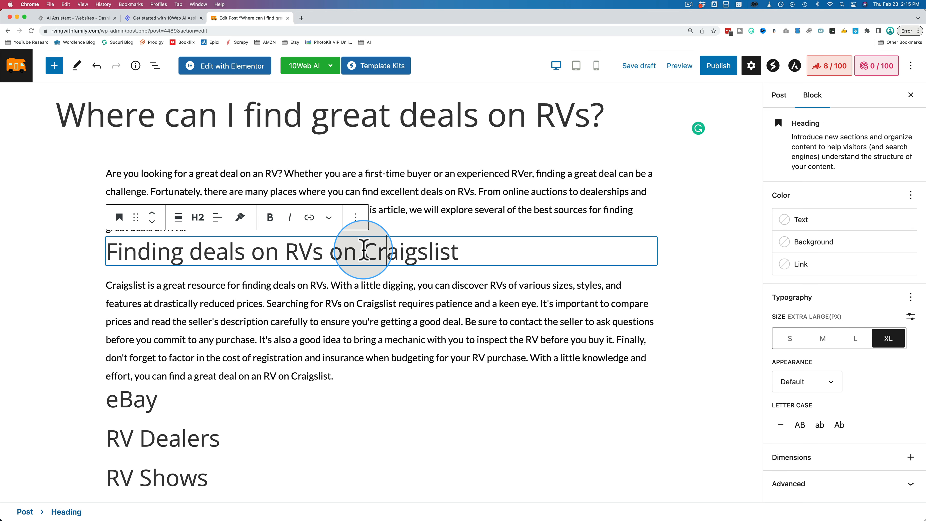
left_click_drag(363, 250, 123, 255)
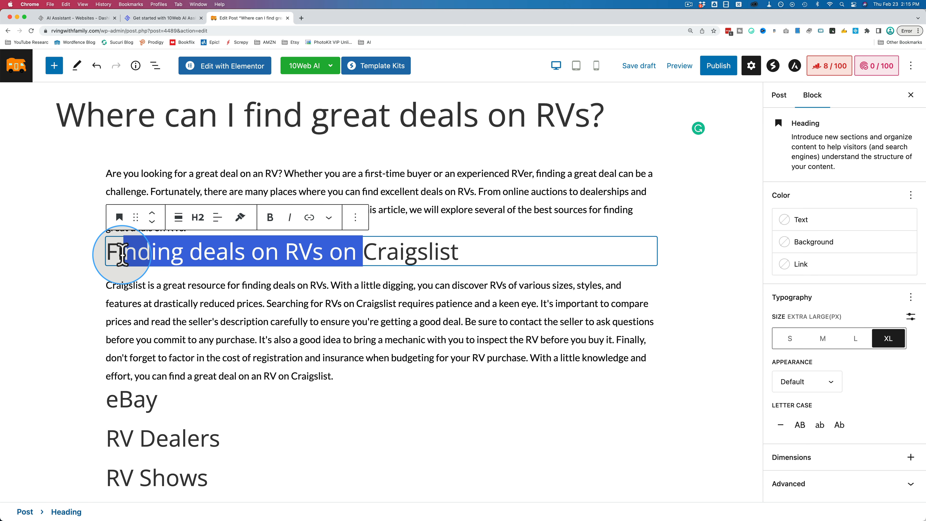
key("BackSpace")
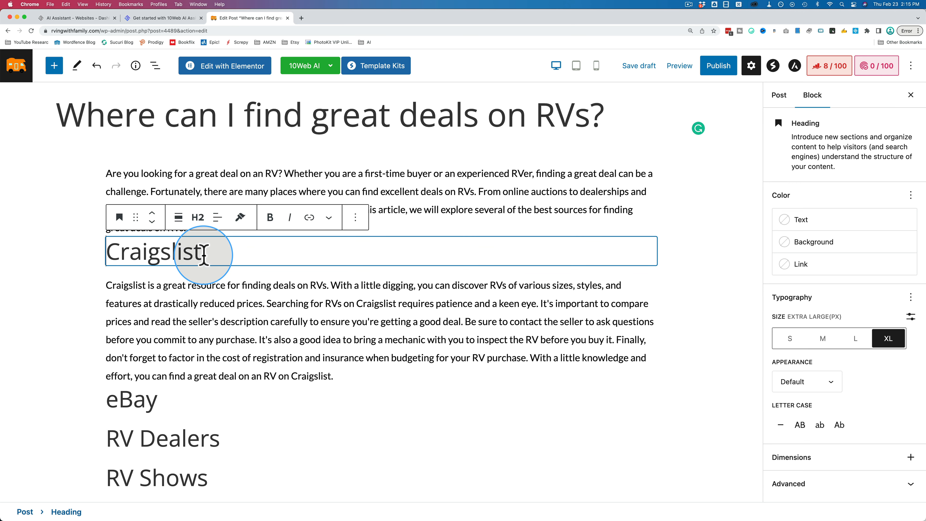
Generate a conclusion paragraph from the full post title with 10Web AI.
scroll(240, 285, "down", 3)
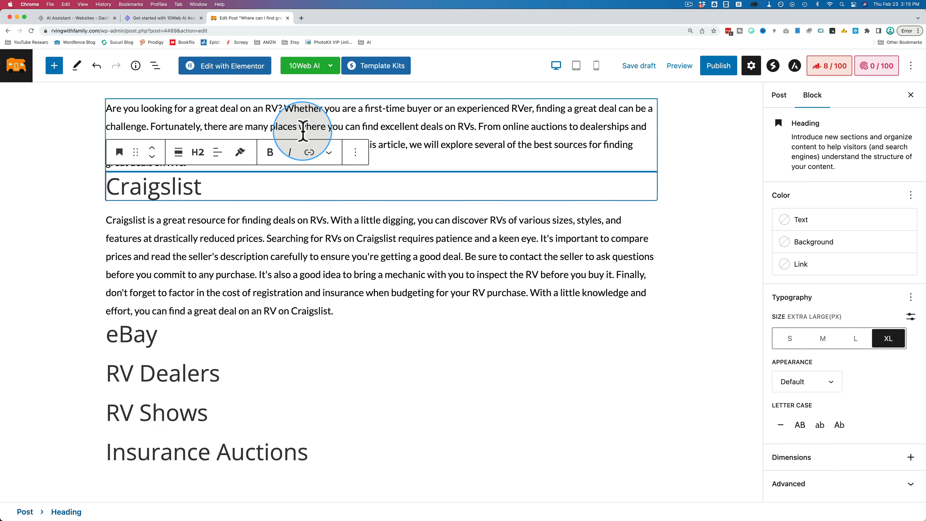
scroll(296, 299, "up", 3)
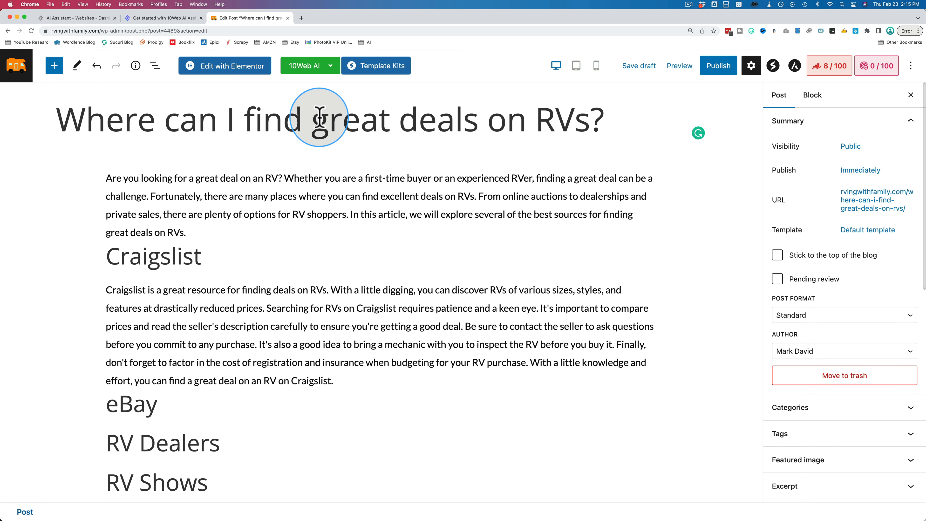
left_click(320, 118)
key("super+a")
left_click(330, 66)
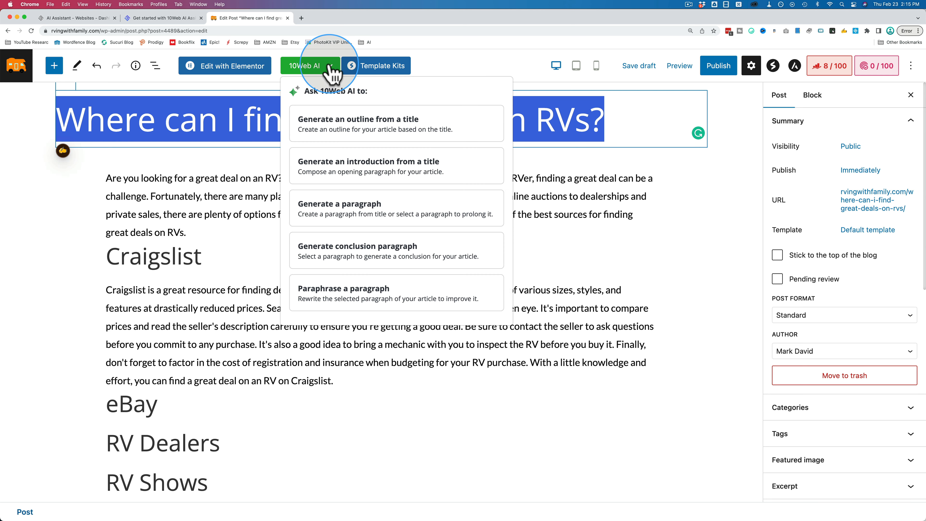
left_click(398, 264)
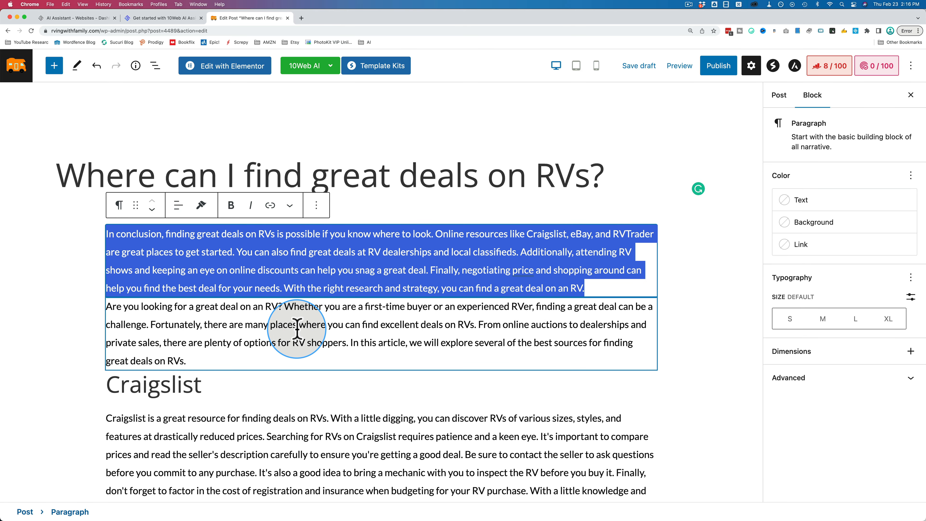
Move the conclusion paragraph down to the end of the post, below the Insurance Auctions heading.
left_click(318, 252)
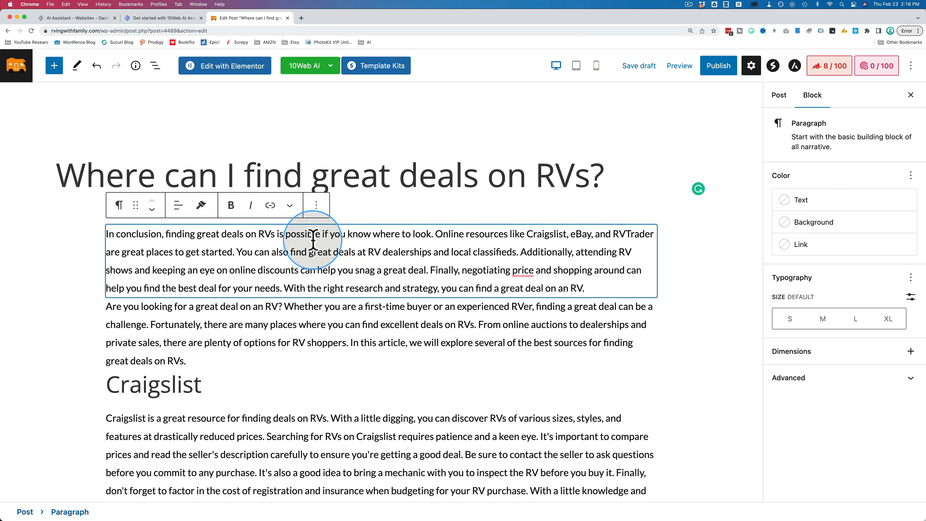
left_click(152, 210)
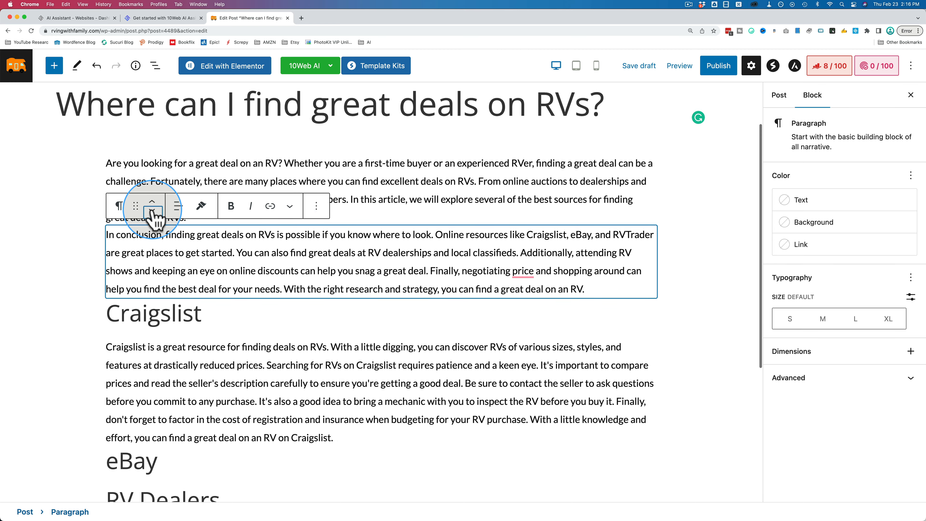
left_click(152, 209)
left_click(153, 211)
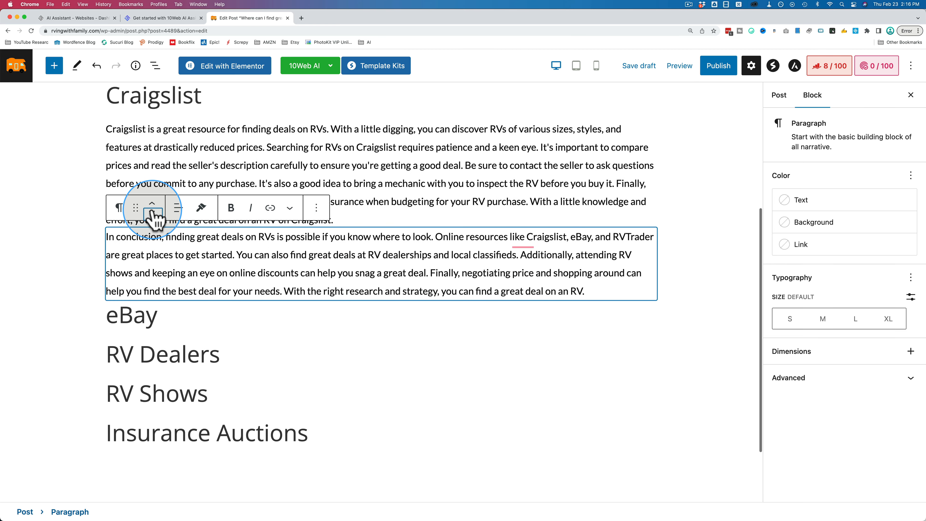
left_click(152, 211)
left_click(152, 211)
left_click(153, 211)
left_click(153, 235)
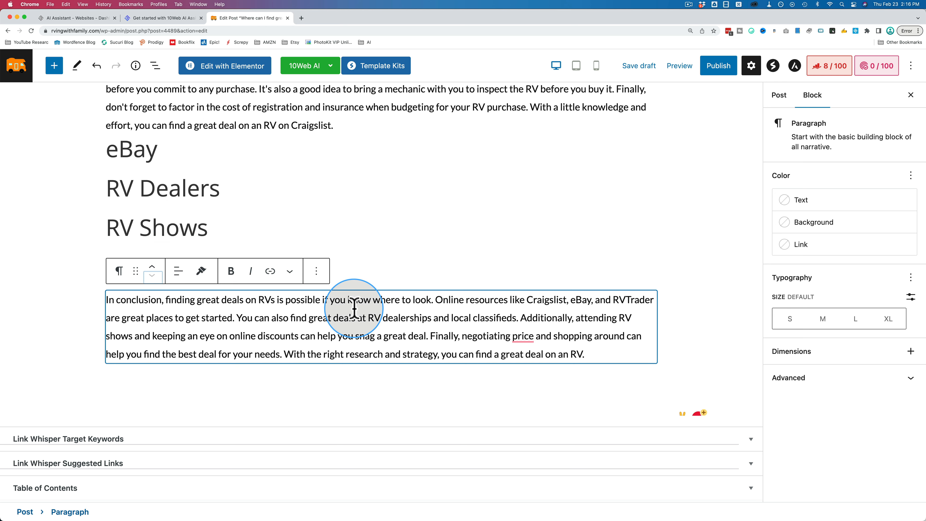
Paraphrase the whole conclusion paragraph under the Insurance Auctions heading with 10Web AI.
triple_click(296, 332)
scroll(296, 332, "up", 2)
left_click(330, 66)
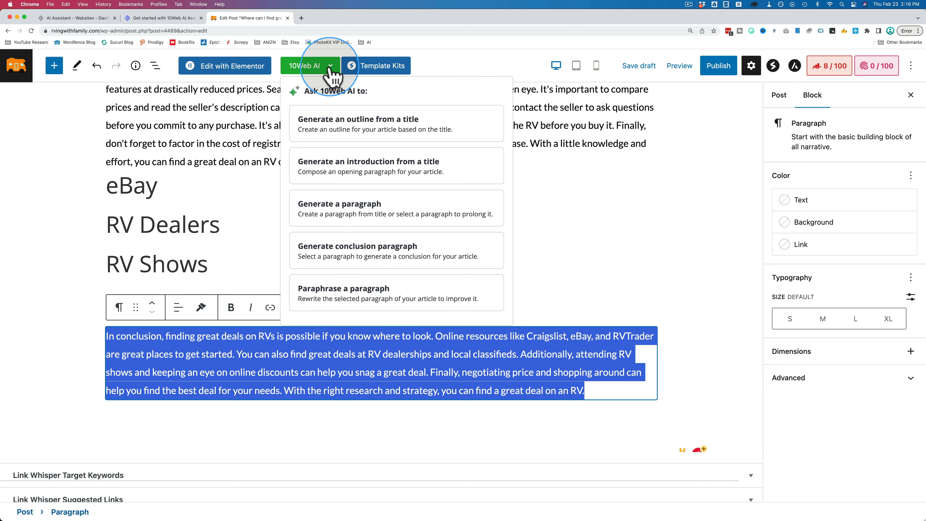
mouse_move(329, 68)
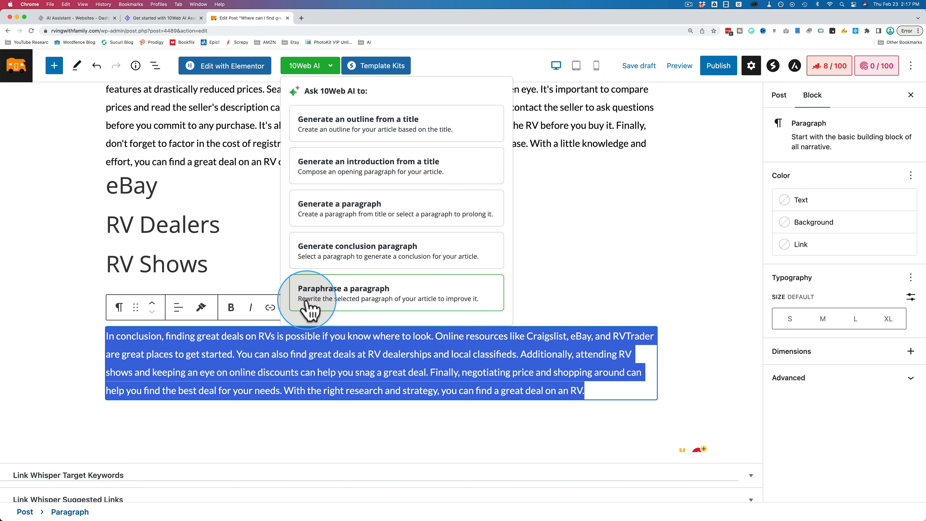
left_click(424, 303)
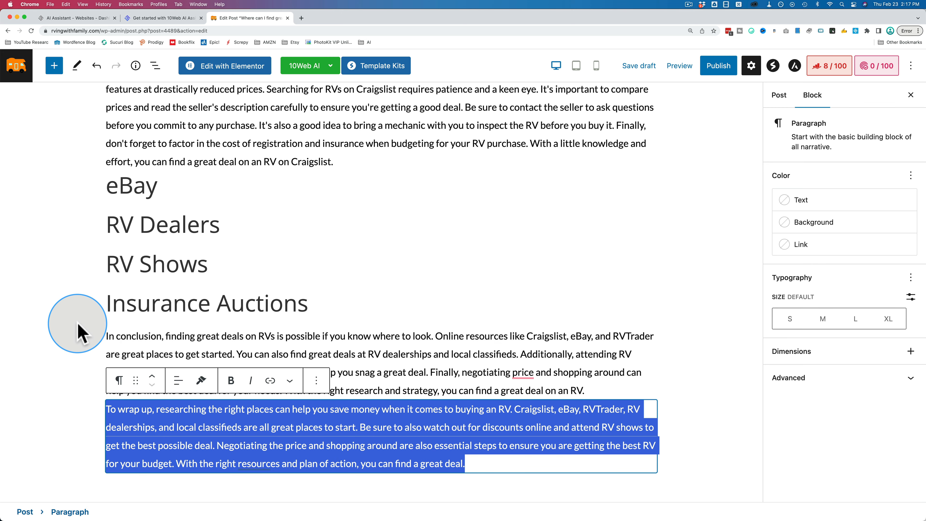
scroll(78, 328, "down", 3)
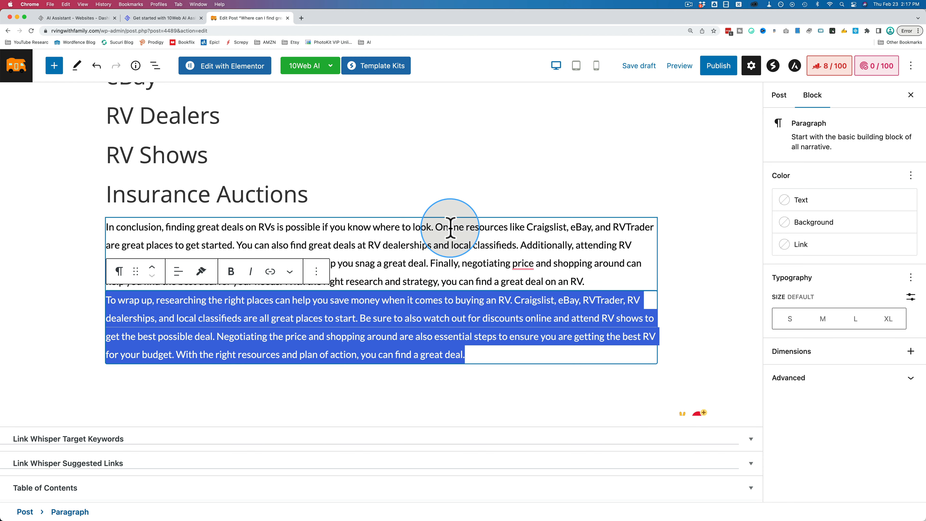
Compare the paraphrased conclusion with the original paragraph and look over the 10Web AI generation options.
left_click(434, 264)
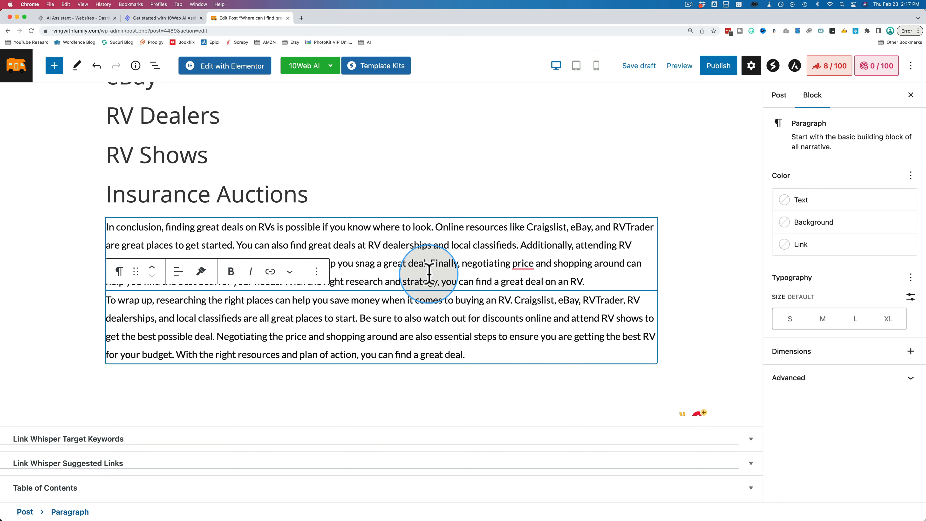
left_click(431, 330)
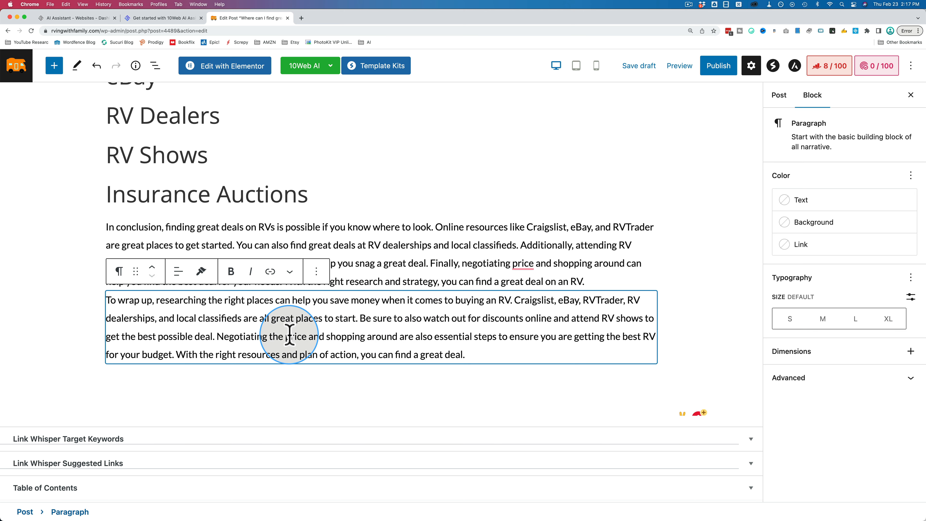
scroll(290, 334, "up", 1)
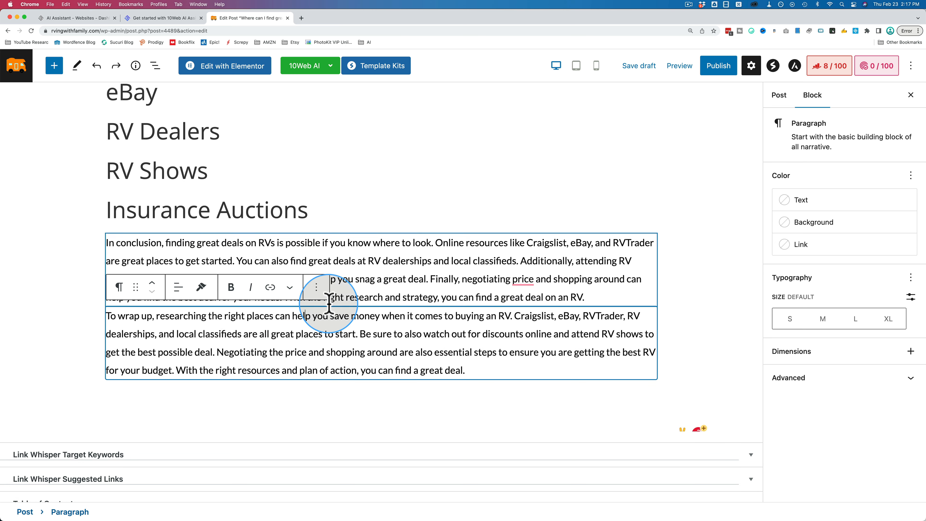
left_click(310, 67)
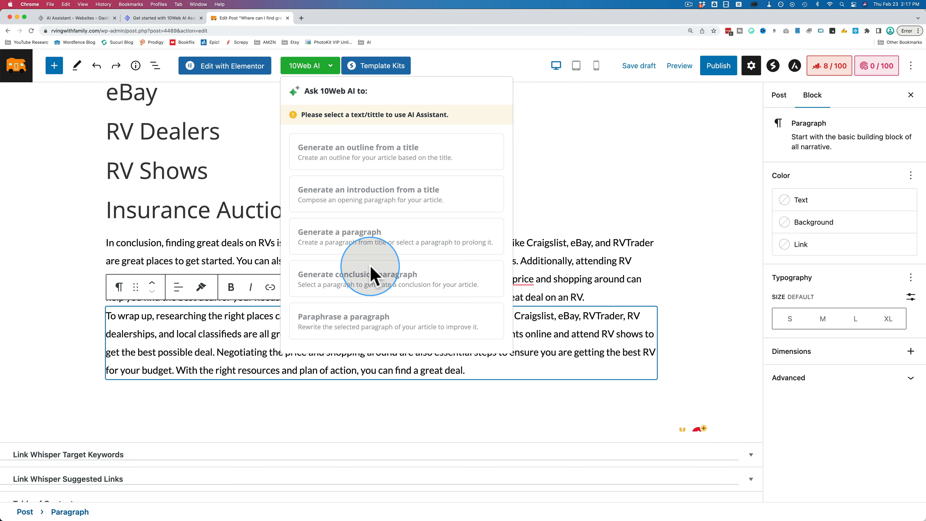
left_click(242, 375)
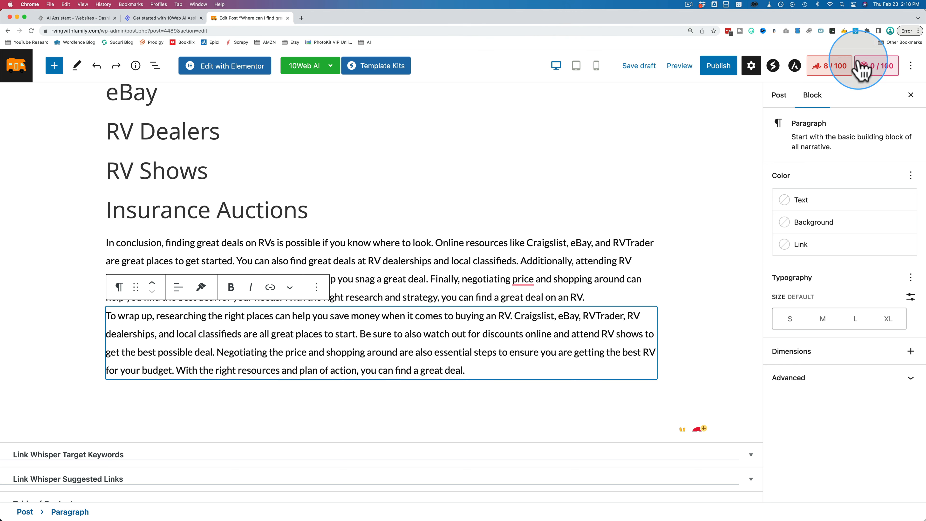
Examine the post's Rank Math SEO checks, including the Basic SEO, Additional and Title Readability items.
left_click(831, 73)
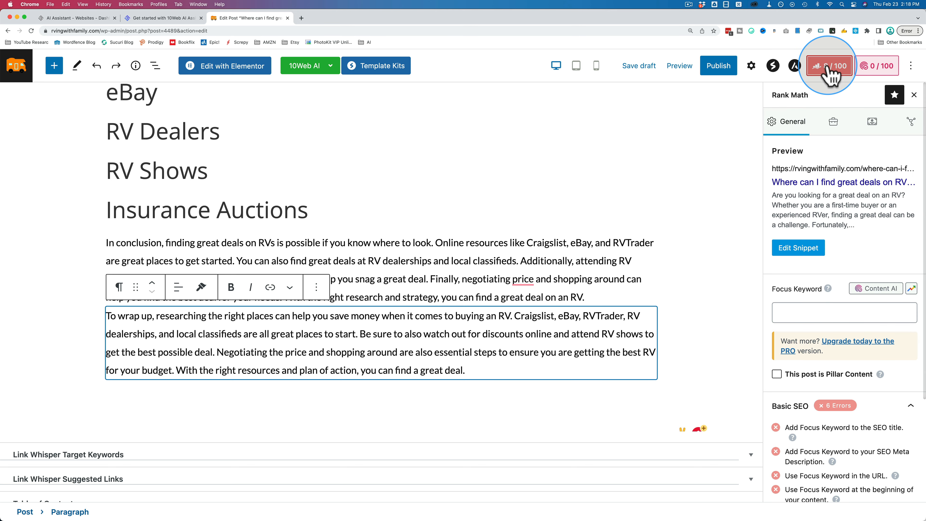
scroll(869, 234, "down", 4)
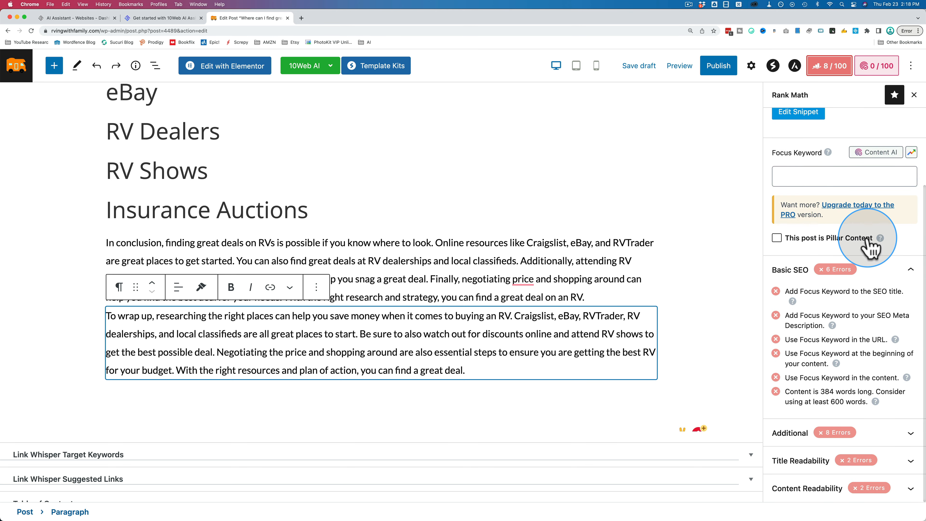
left_click(910, 433)
scroll(909, 434, "down", 5)
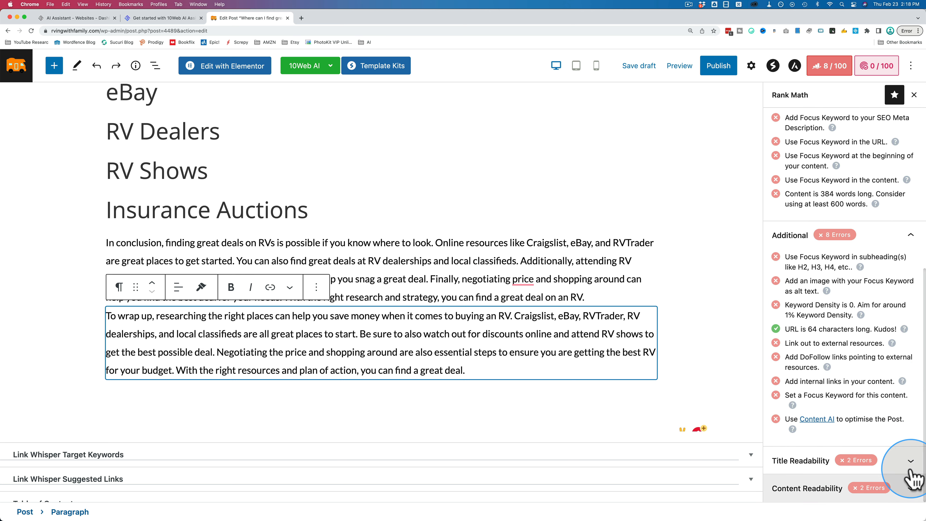
left_click(911, 468)
scroll(907, 467, "down", 3)
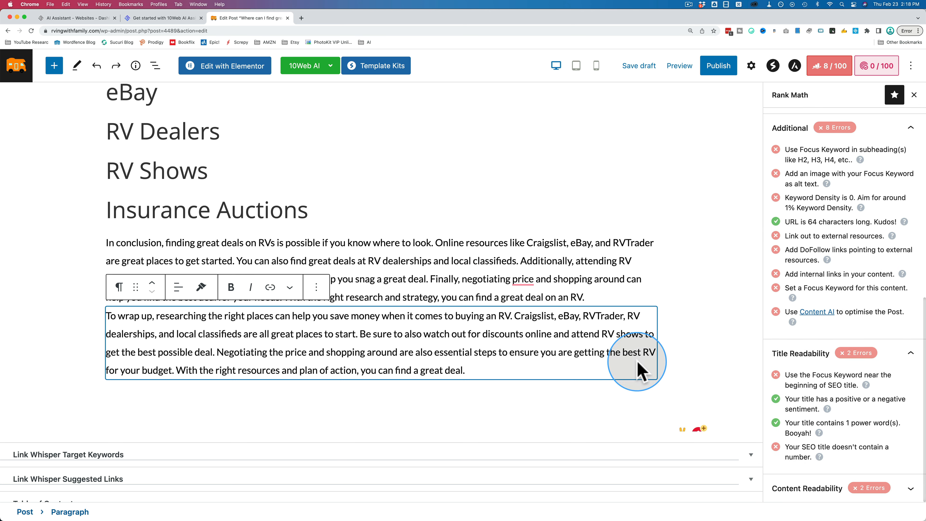
View the site's posts list in a separate browser tab and return to the post editor.
left_click(18, 71, "super")
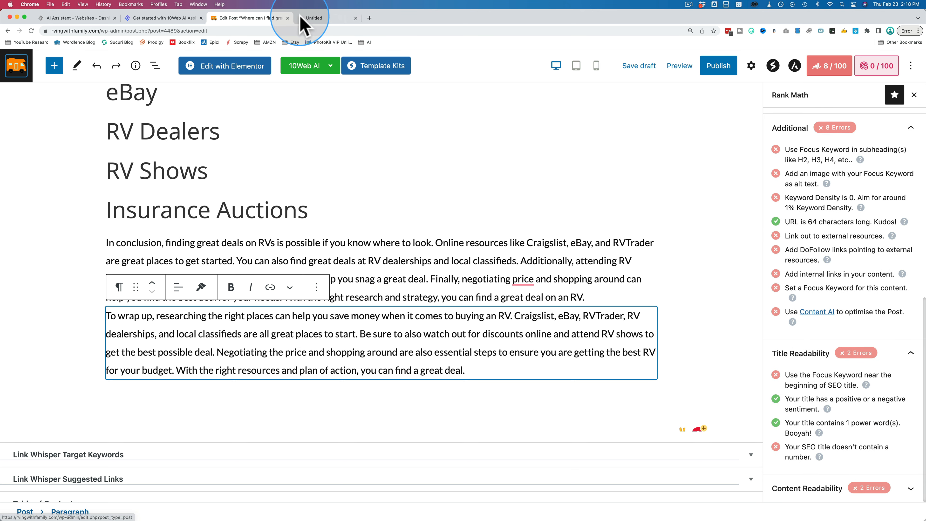
left_click(310, 19)
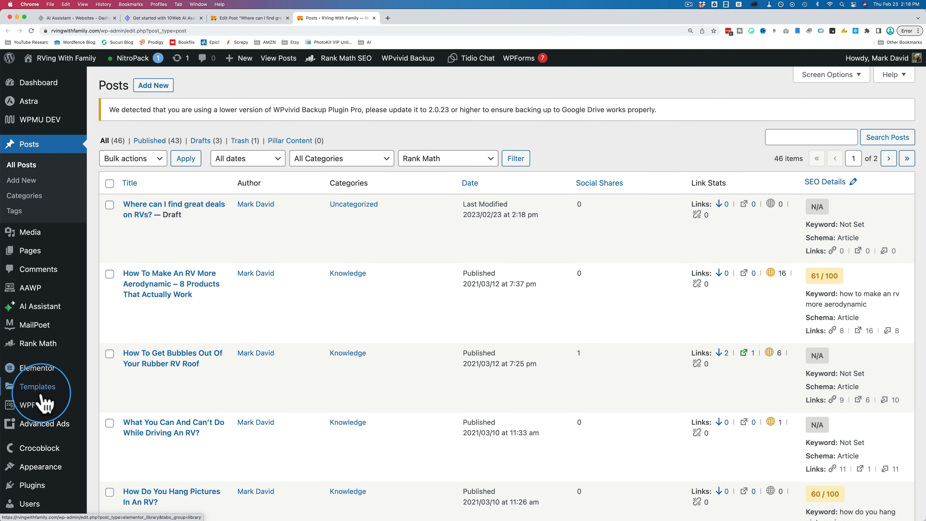
key("super+w")
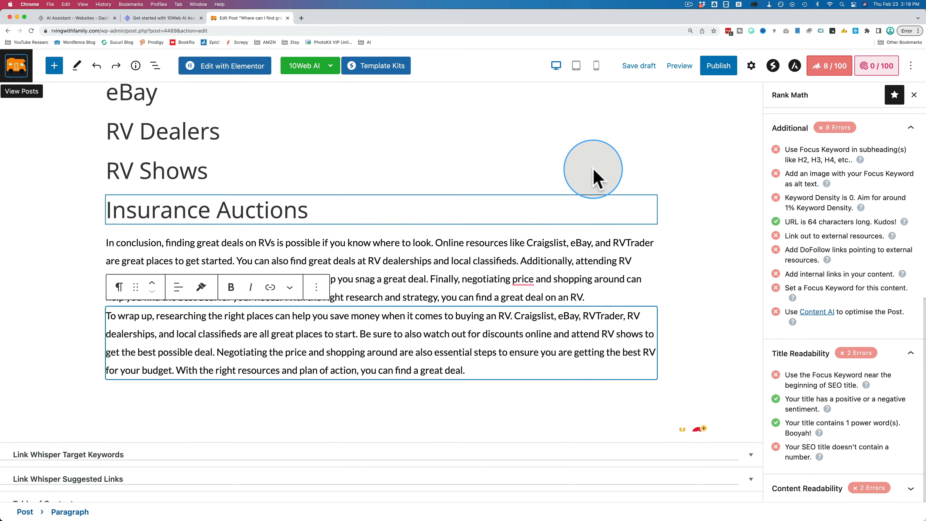
Save the RV deals post as a draft and reload the editor.
left_click(639, 66)
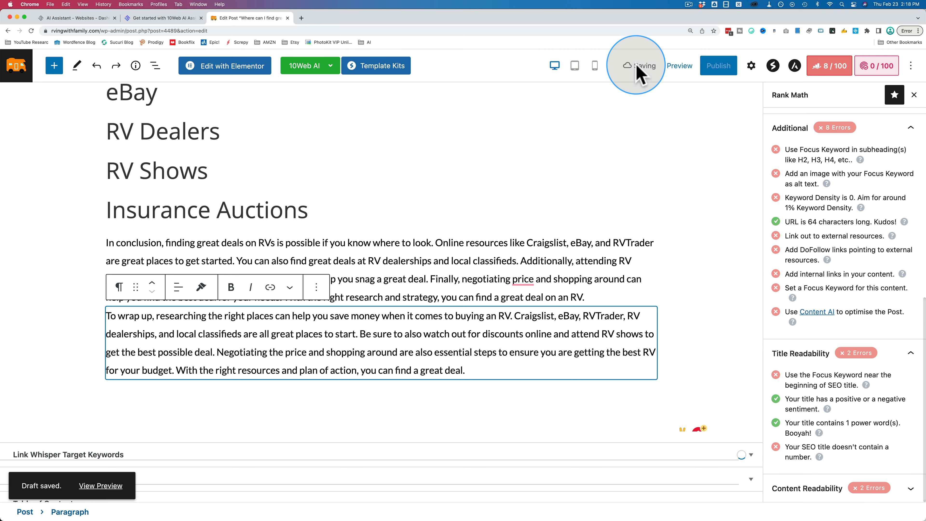
left_click(104, 171)
left_click(32, 31)
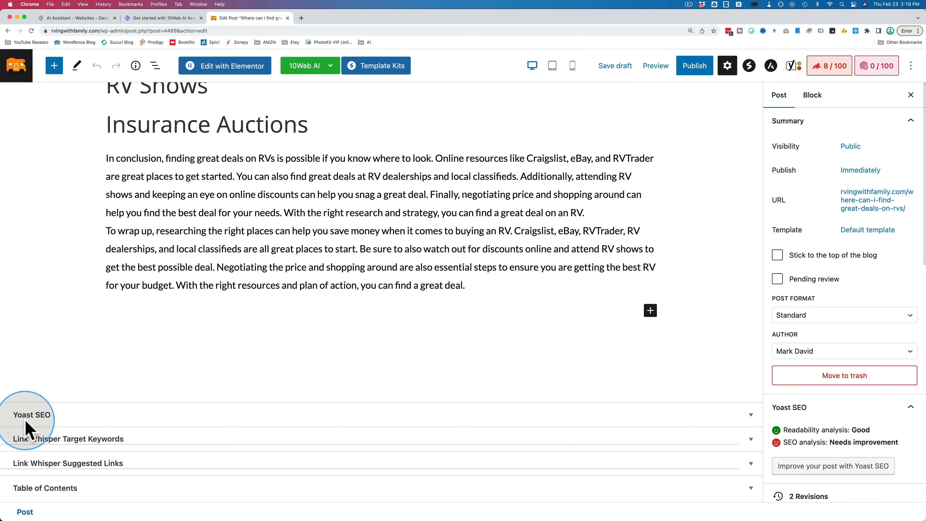
Expand the Yoast SEO section and set its focus keyphrase to the post title, "Where can I find great deals on RVs?".
left_click(751, 416)
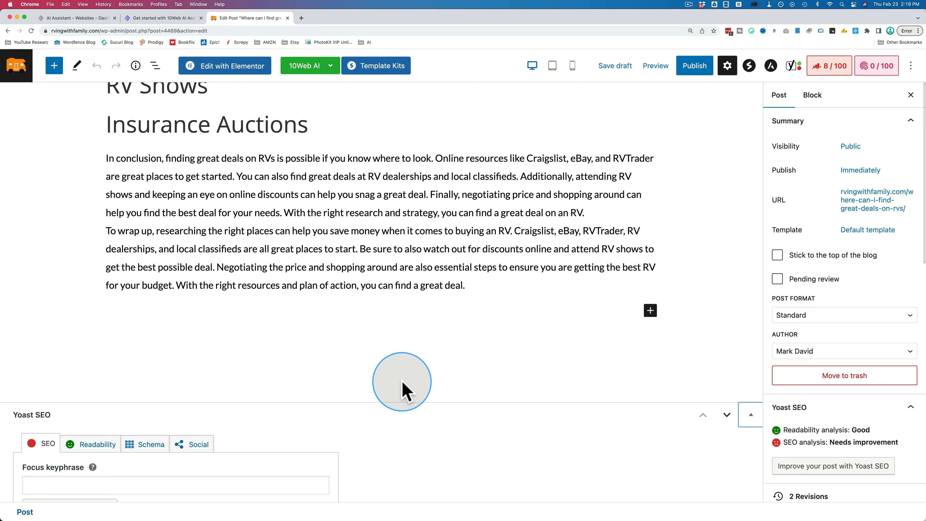
scroll(364, 482, "down", 8)
scroll(364, 485, "up", 1)
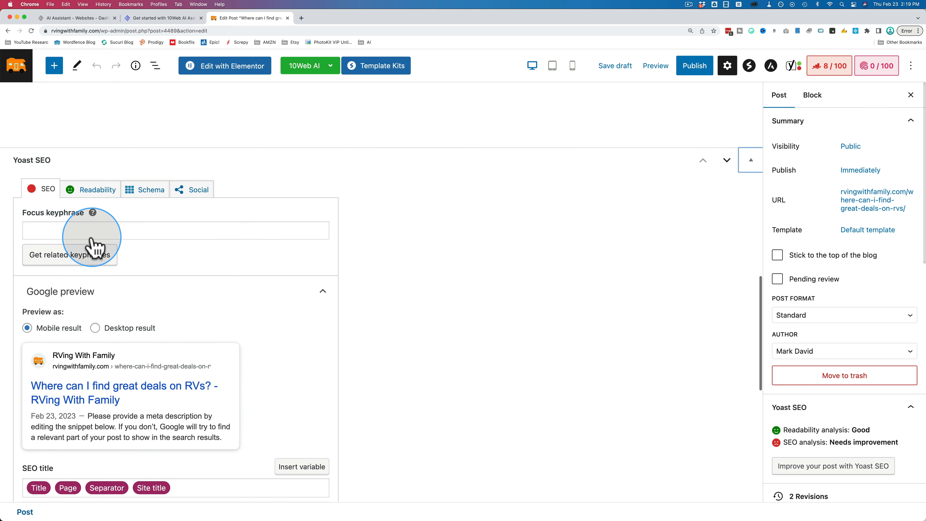
scroll(380, 189, "up", 20)
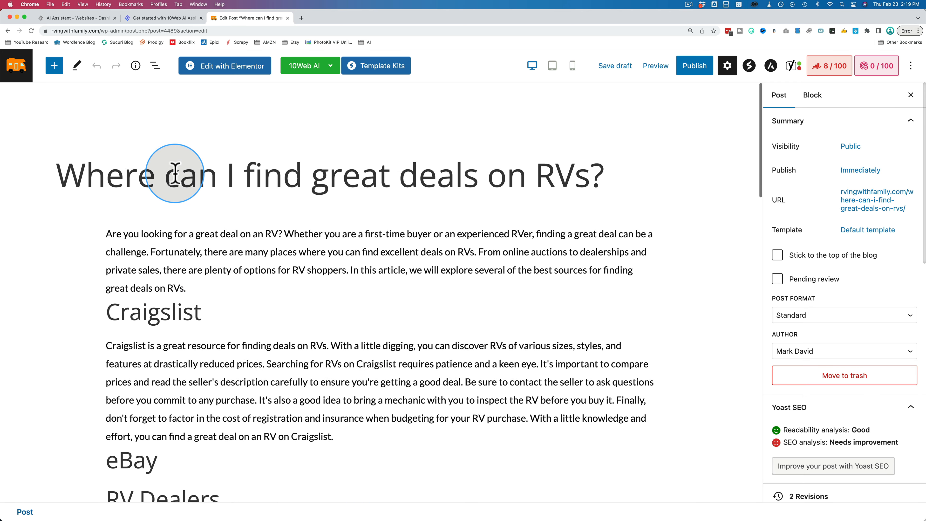
left_click_drag(100, 174, 607, 175)
key("super+c")
scroll(275, 331, "down", 8)
scroll(210, 345, "down", 10)
left_click(120, 168)
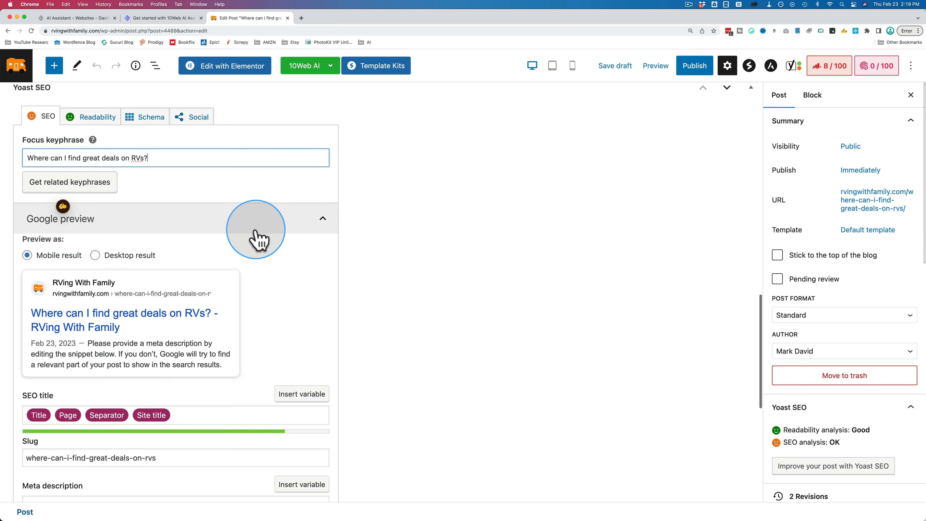
Replace all variables in the Yoast SEO title with the text "Where can I find great deals on RVs?".
scroll(258, 238, "down", 3)
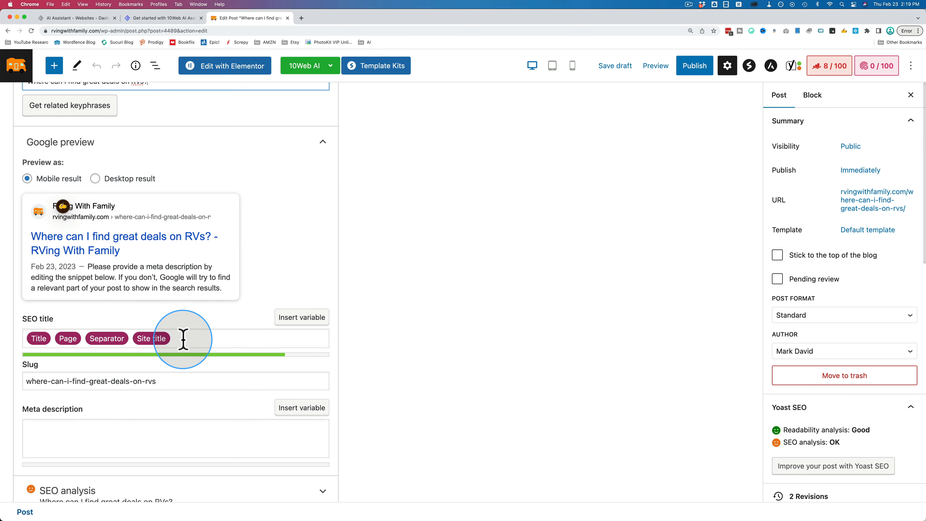
left_click(183, 340)
key("BackSpace")
key("BackSpace")
key("BackSpace")
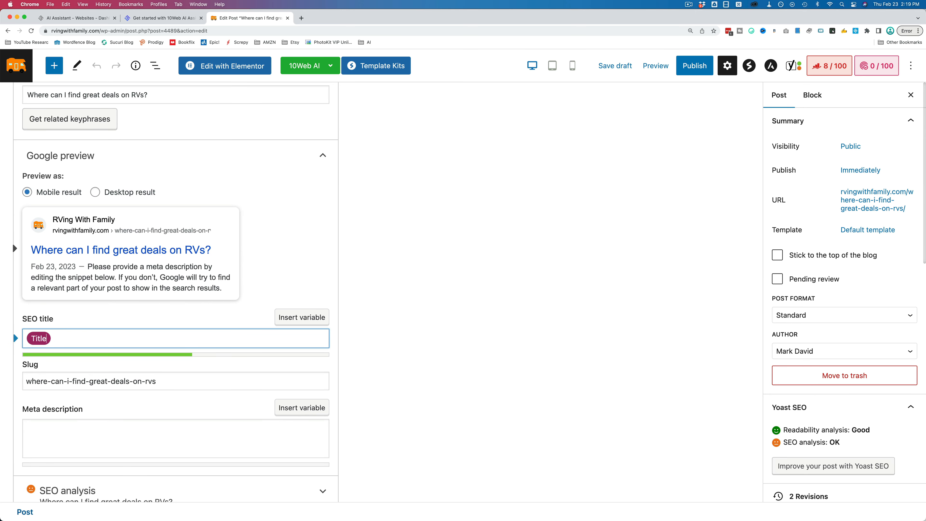
key("BackSpace")
key("super+v")
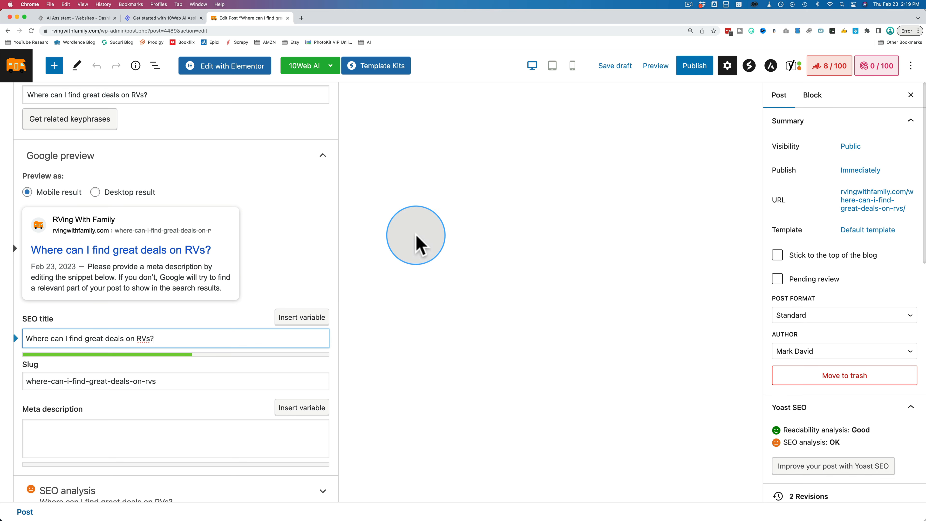
Save the draft and generate the Yoast meta description with 10Web AI.
left_click(615, 67)
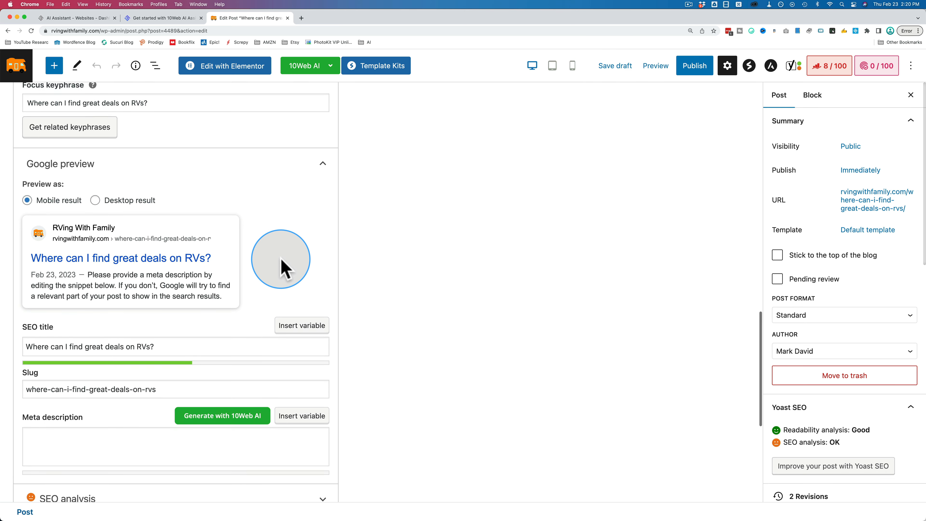
scroll(284, 209, "down", 5)
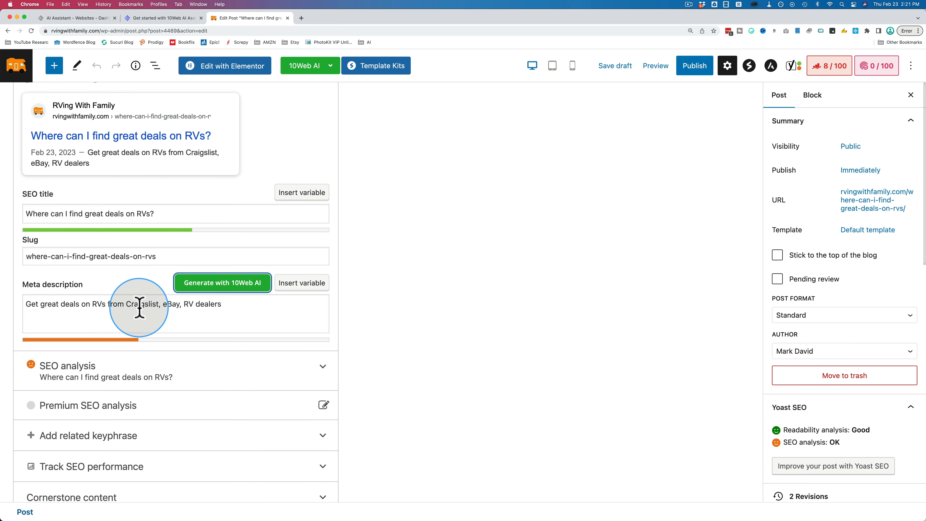
Expand the Yoast SEO analysis and examine its problems, especially the keyphrase in meta description item.
left_click(320, 381)
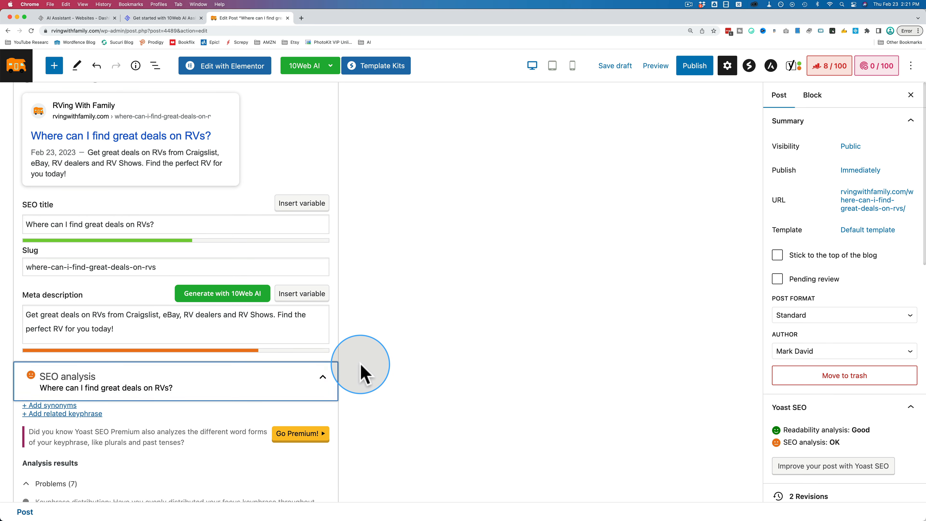
scroll(361, 369, "down", 3)
scroll(361, 369, "down", 5)
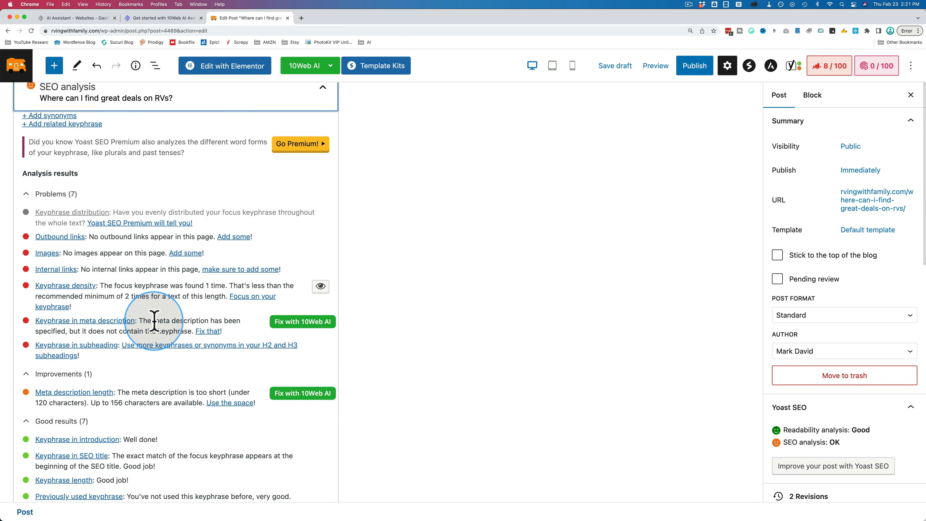
left_click_drag(144, 321, 162, 330)
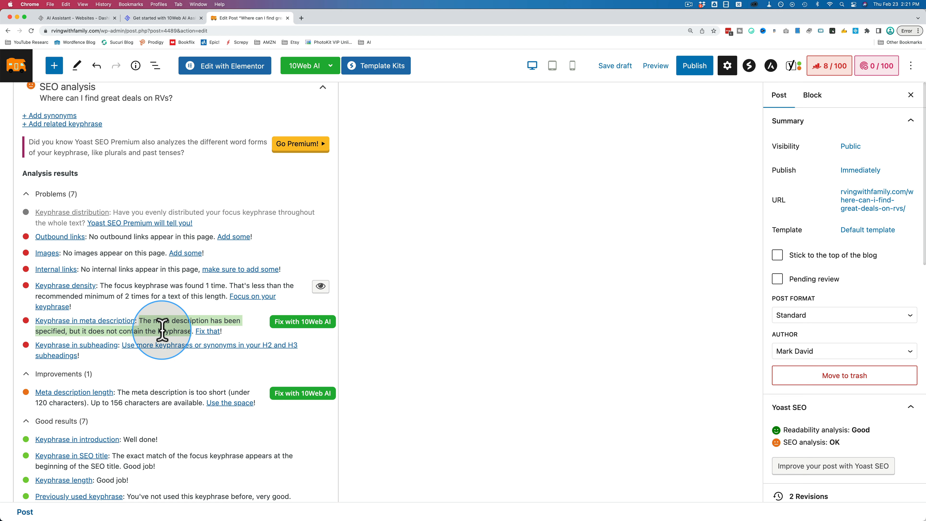
left_click(215, 319)
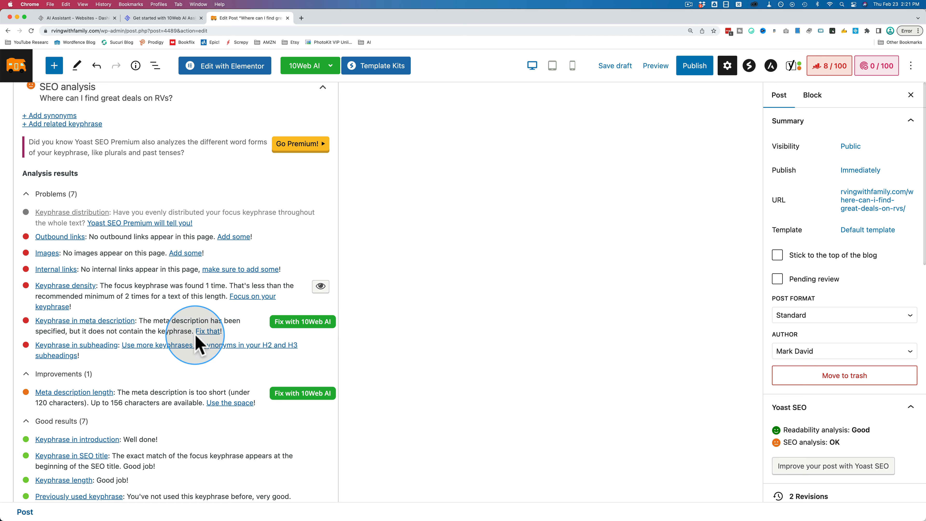
left_click(318, 332)
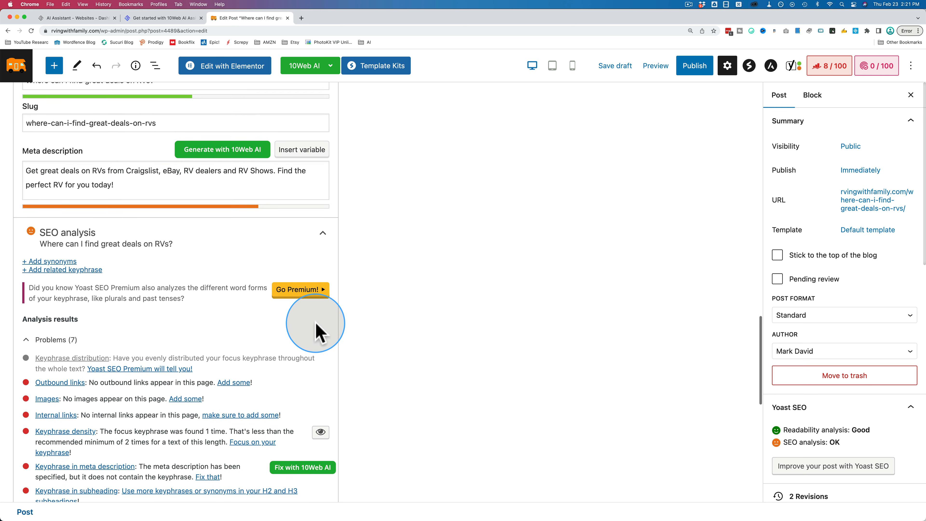
Fix the keyphrase in meta description problem with 10Web AI and review the rewritten meta description.
right_click(81, 187)
left_click(95, 243)
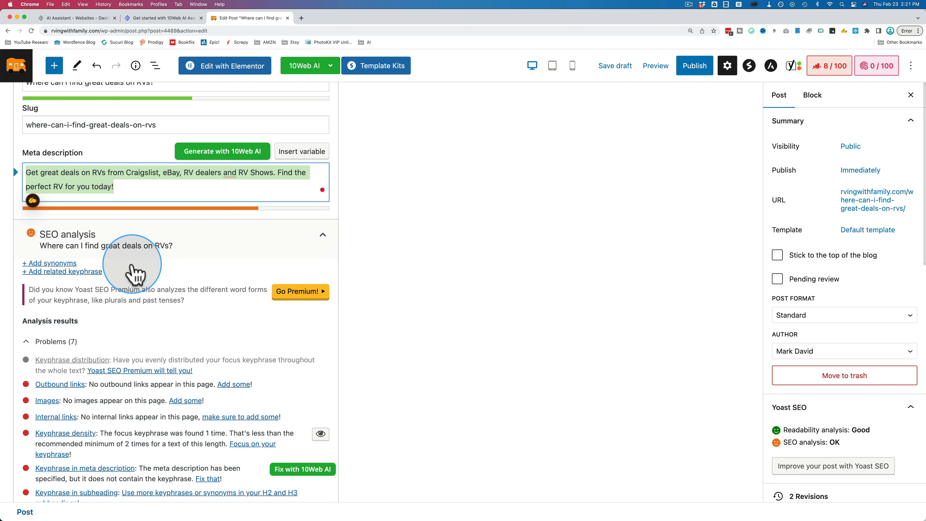
scroll(331, 393, "down", 3)
left_click(298, 406)
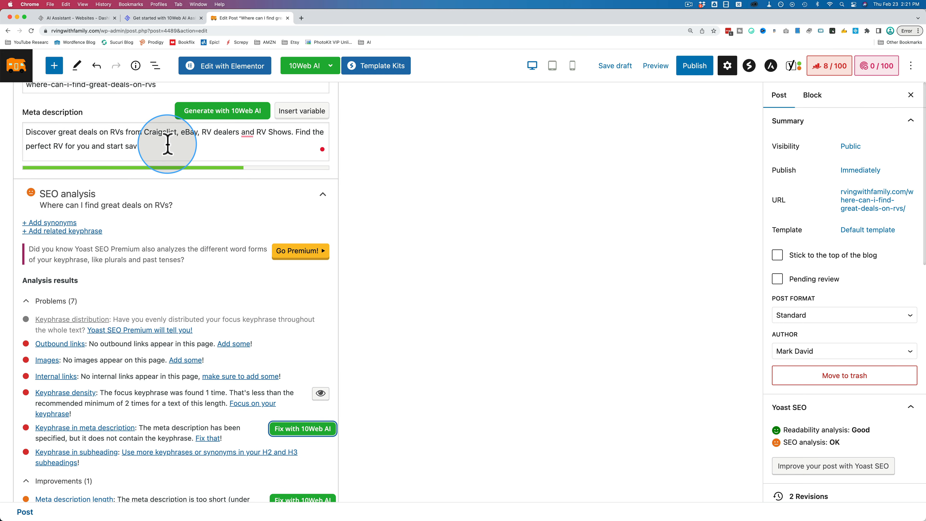
scroll(181, 215, "up", 4)
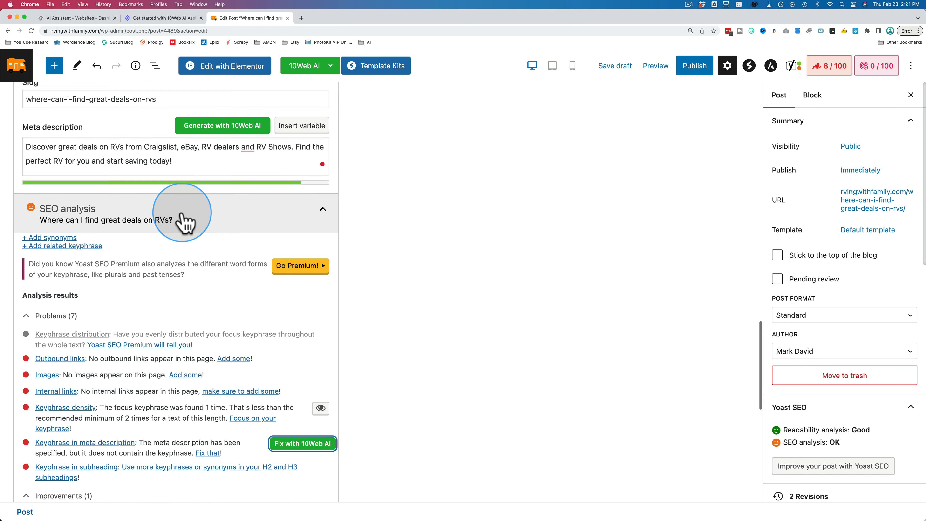
Compare the rewritten Yoast meta description with the focus keyphrase to check whether the exact wording is used.
scroll(182, 215, "up", 5)
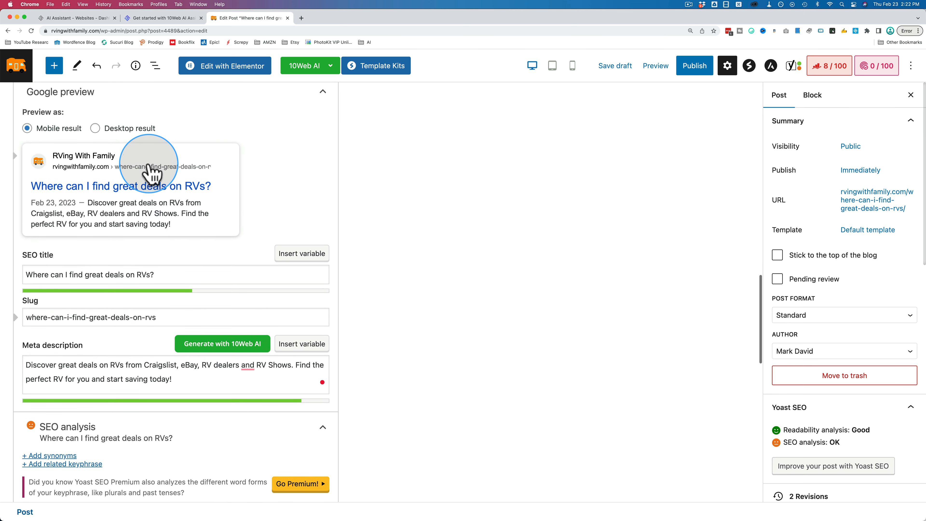
scroll(149, 171, "down", 1)
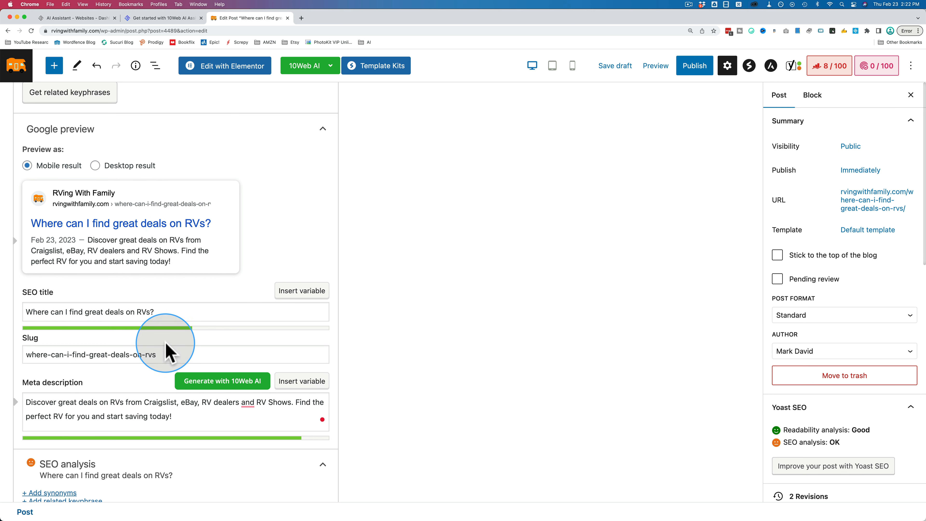
scroll(165, 343, "down", 3)
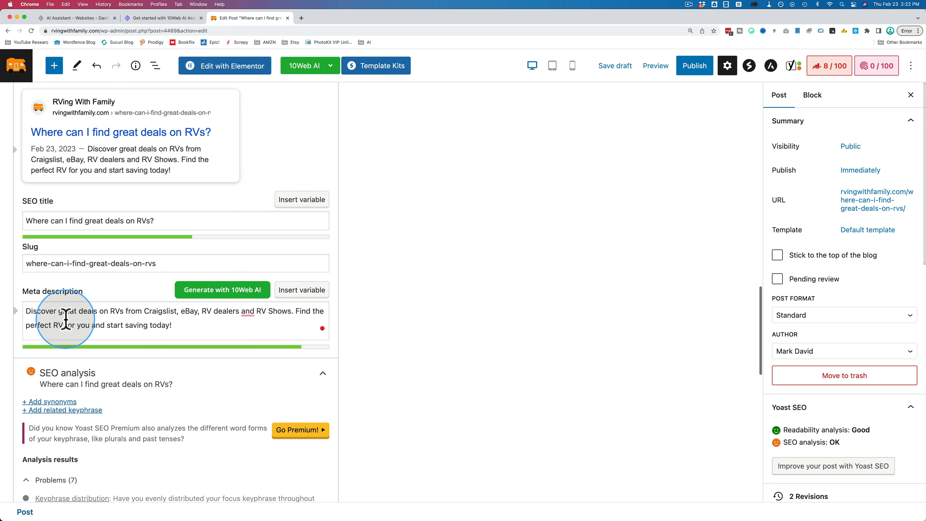
left_click_drag(26, 312, 118, 306)
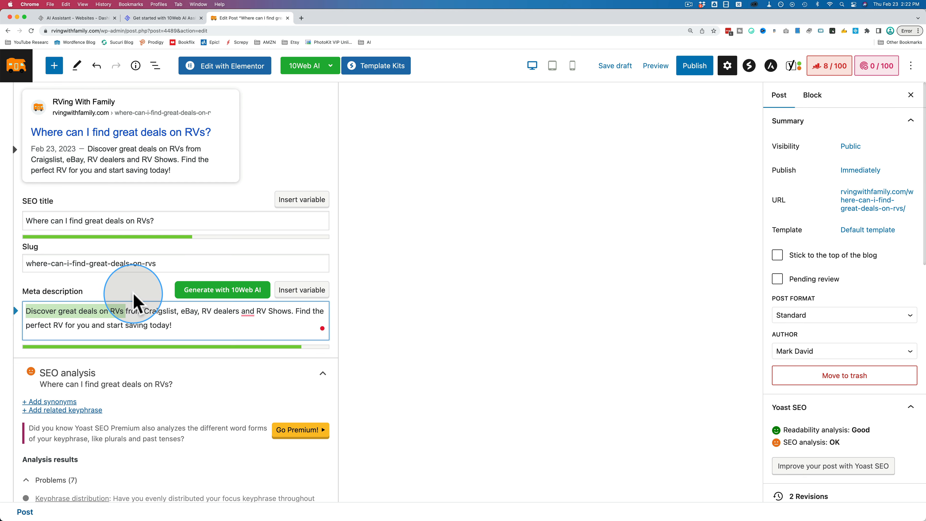
scroll(136, 297, "up", 1)
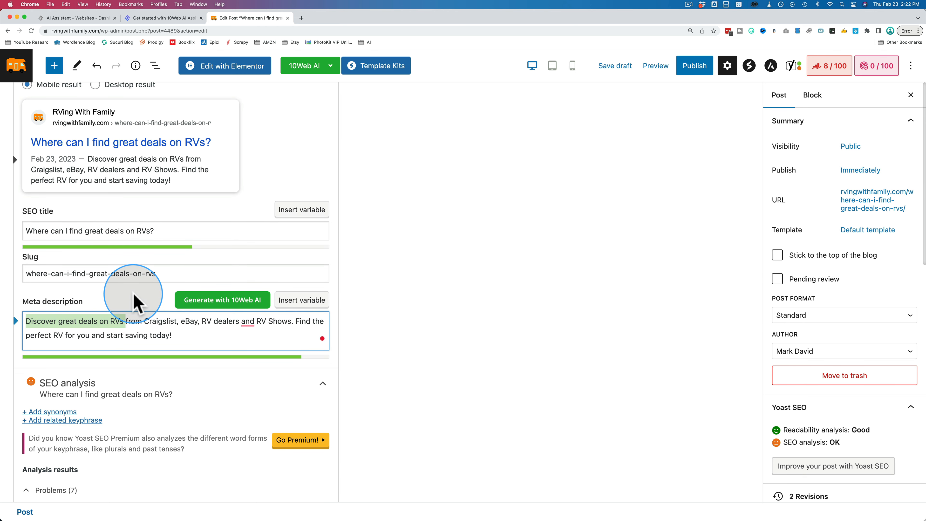
scroll(198, 284, "up", 5)
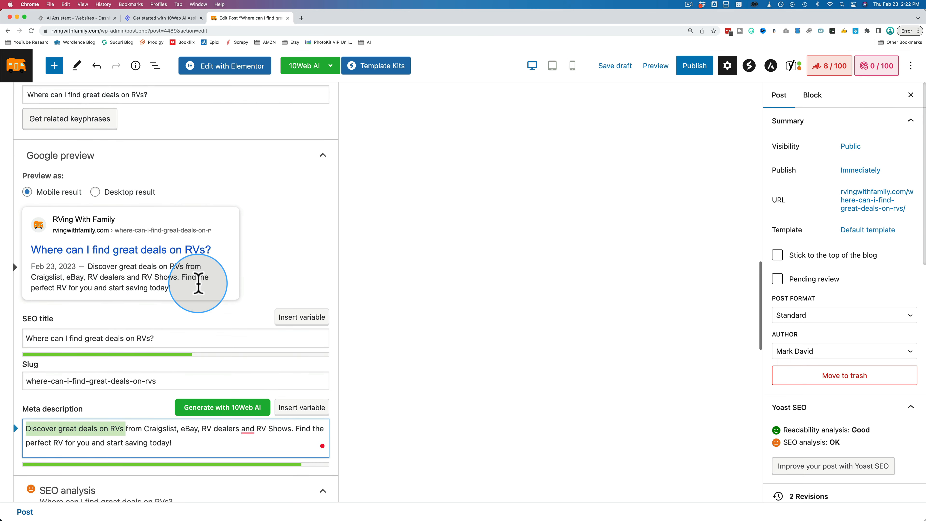
left_click_drag(149, 150, 8, 155)
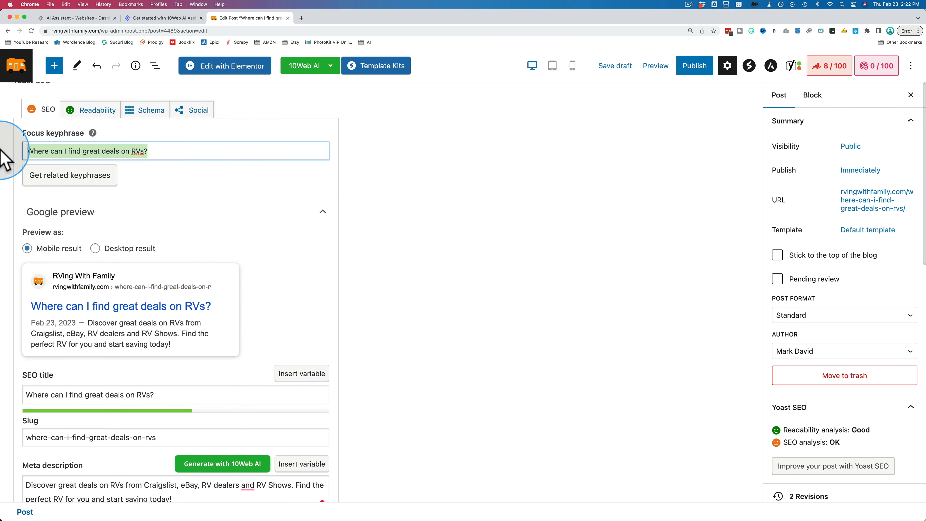
scroll(246, 272, "down", 5)
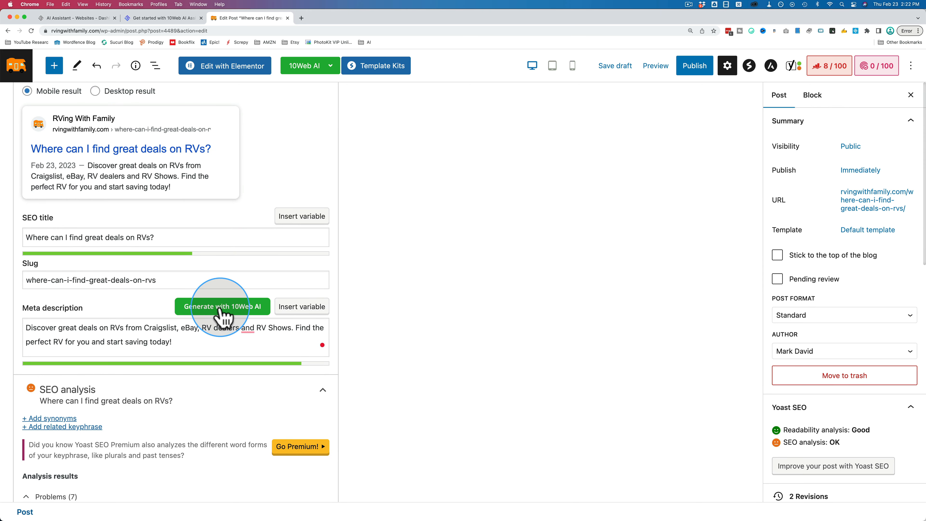
Examine the Yoast SEO analysis problems and improvements, especially the keyphrase in meta description and meta description length items.
scroll(341, 346, "down", 2)
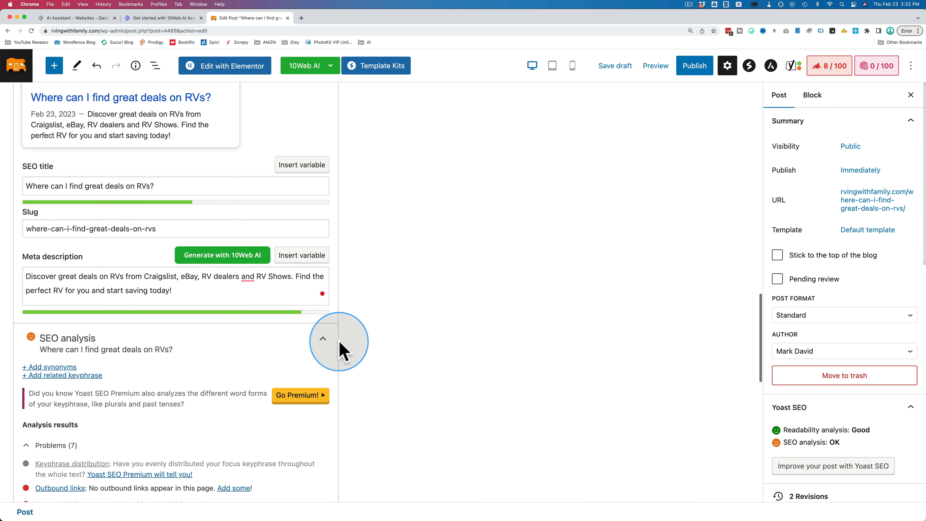
scroll(341, 347, "down", 4)
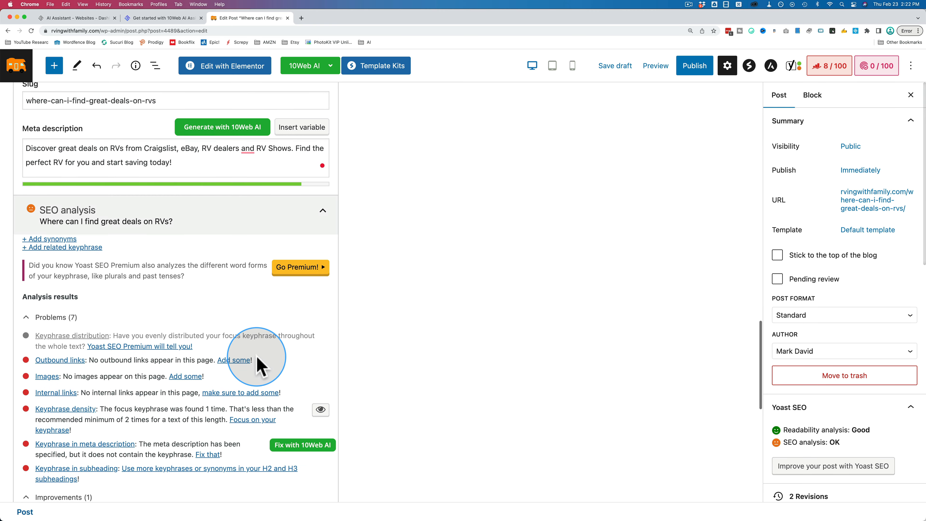
mouse_move(291, 443)
scroll(285, 442, "down", 1)
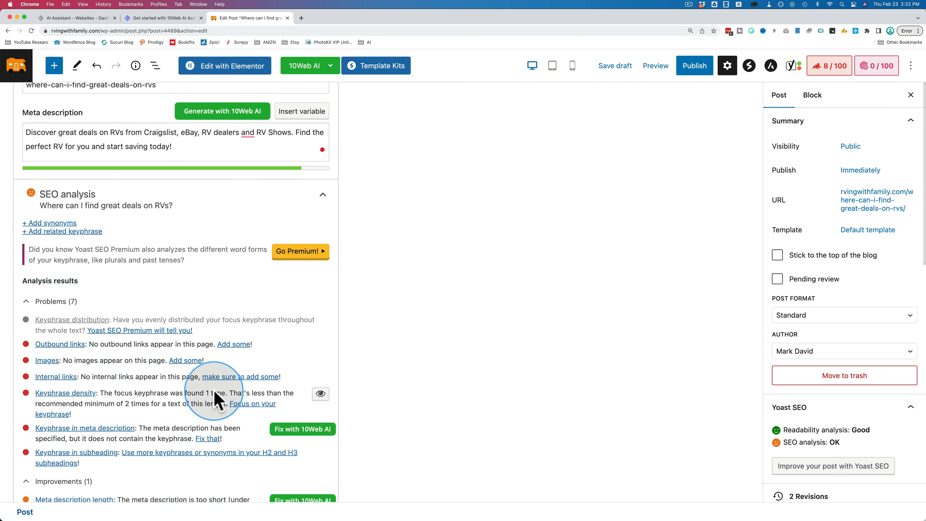
scroll(213, 388, "down", 3)
scroll(215, 393, "down", 3)
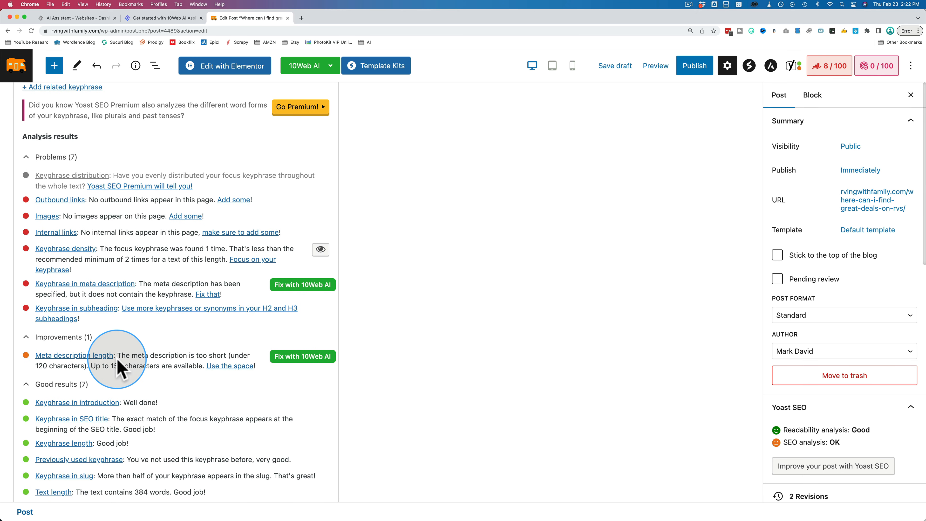
left_click_drag(118, 356, 177, 376)
scroll(178, 373, "up", 5)
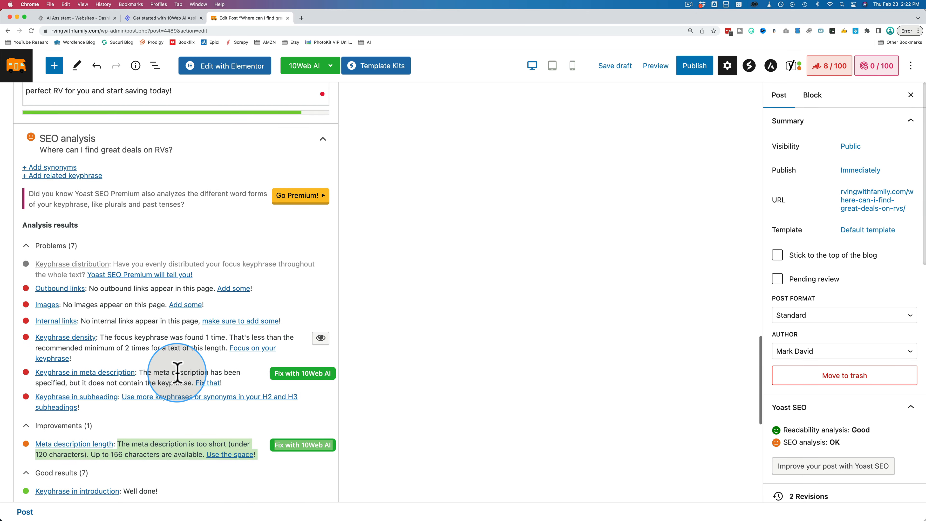
scroll(248, 242, "down", 3)
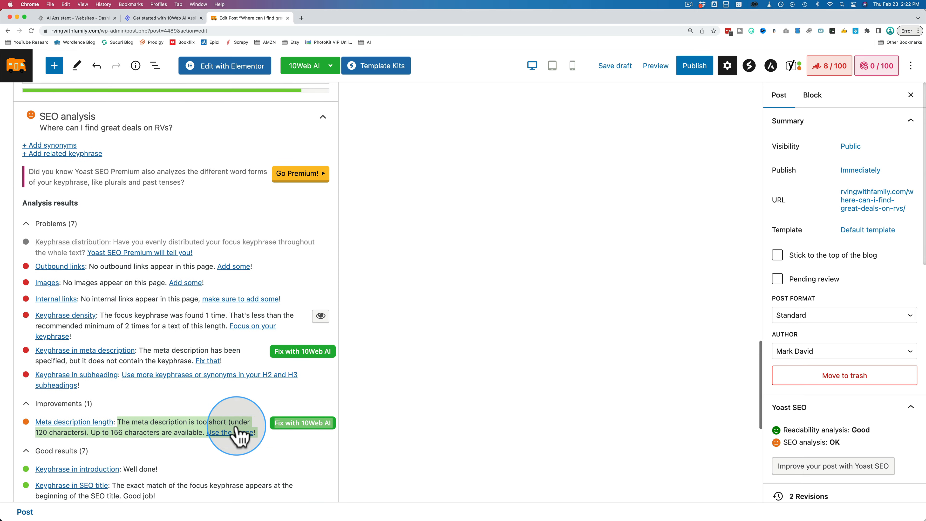
Save the draft and reload the post editor to recheck the expanded Yoast SEO analysis results.
left_click(605, 70)
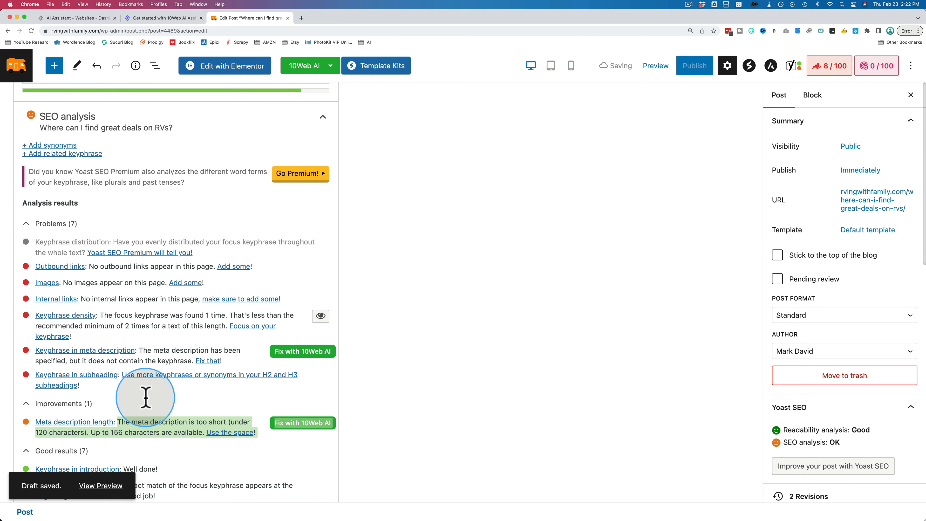
left_click(31, 30)
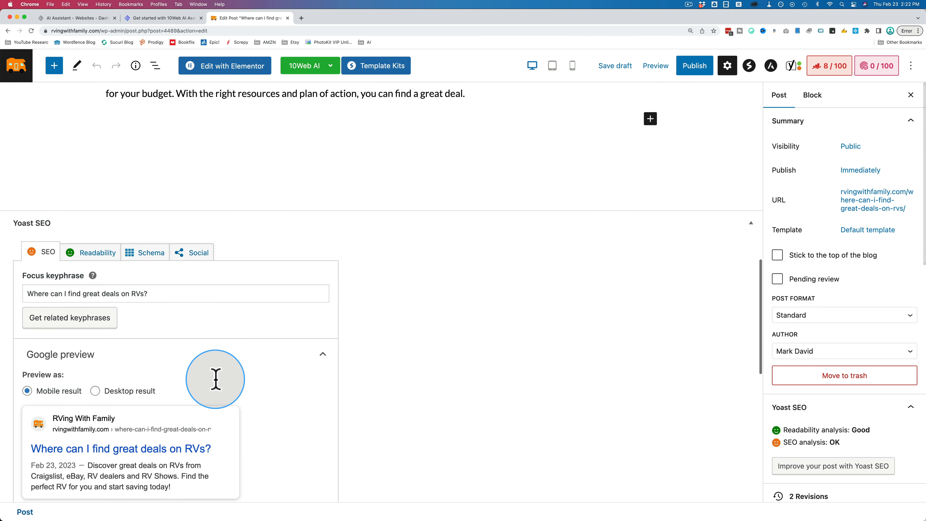
scroll(215, 379, "down", 8)
scroll(215, 386, "down", 5)
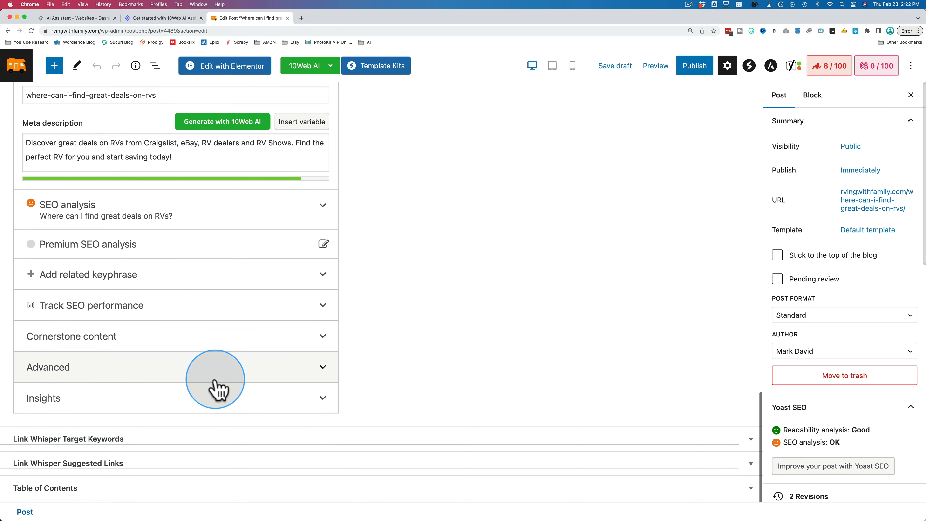
left_click(233, 220)
scroll(225, 324, "down", 2)
scroll(225, 324, "down", 4)
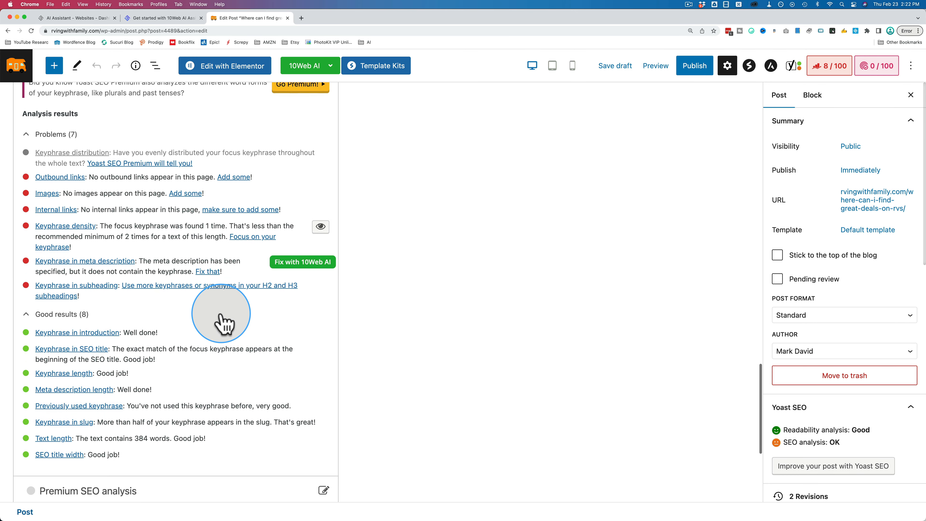
scroll(211, 355, "up", 2)
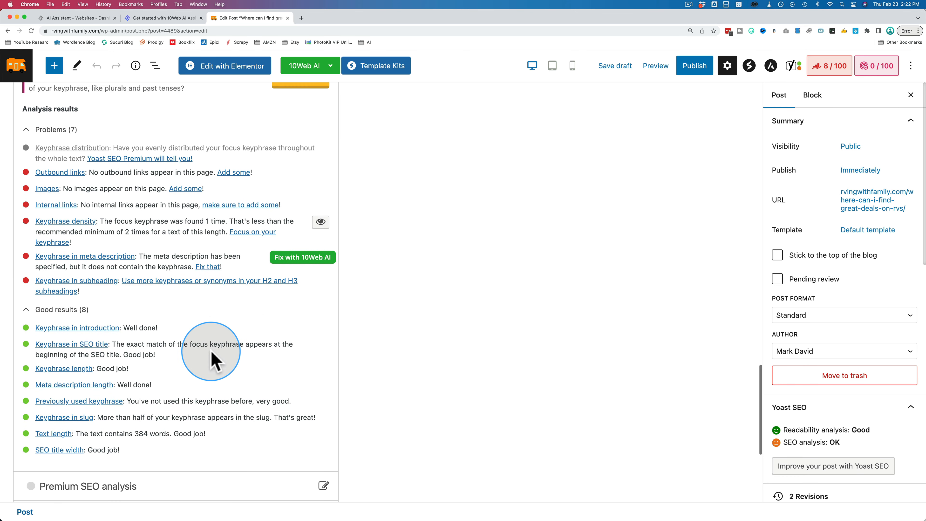
scroll(247, 268, "up", 10)
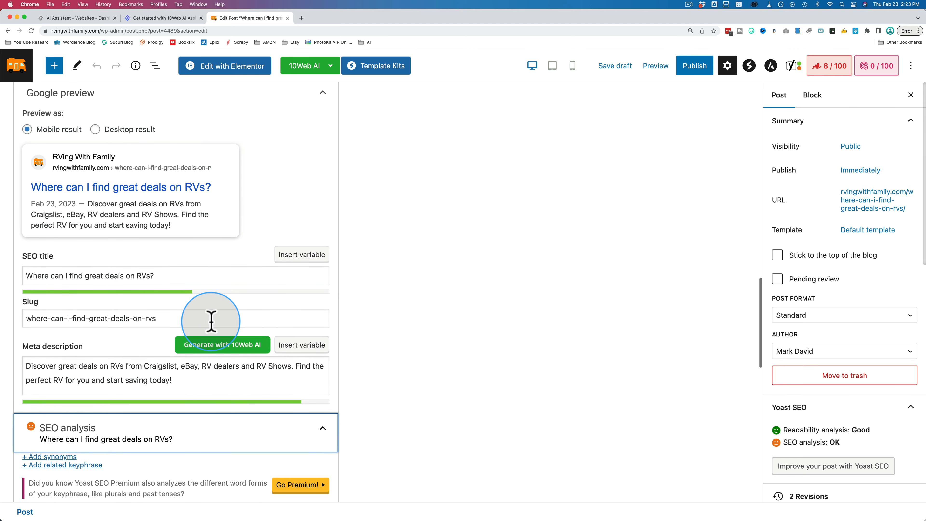
scroll(232, 274, "up", 4)
scroll(233, 272, "up", 20)
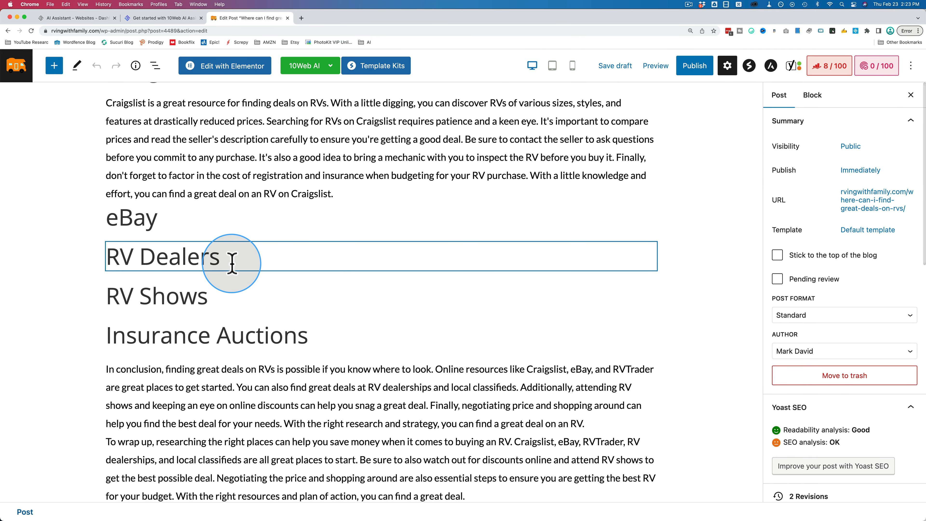
left_click(329, 65)
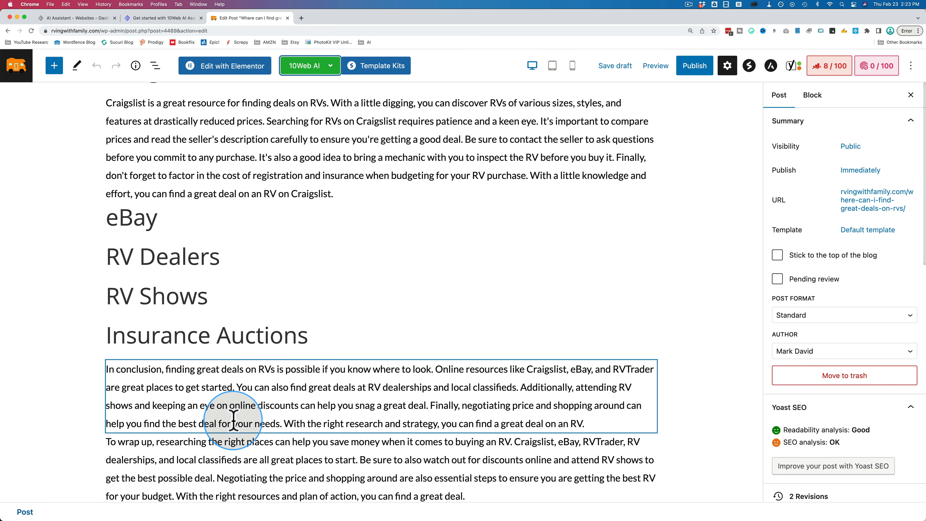
Switch to the 10Web site, visit the website management dashboard and return to the AI Assistant dashboard.
left_click(79, 19)
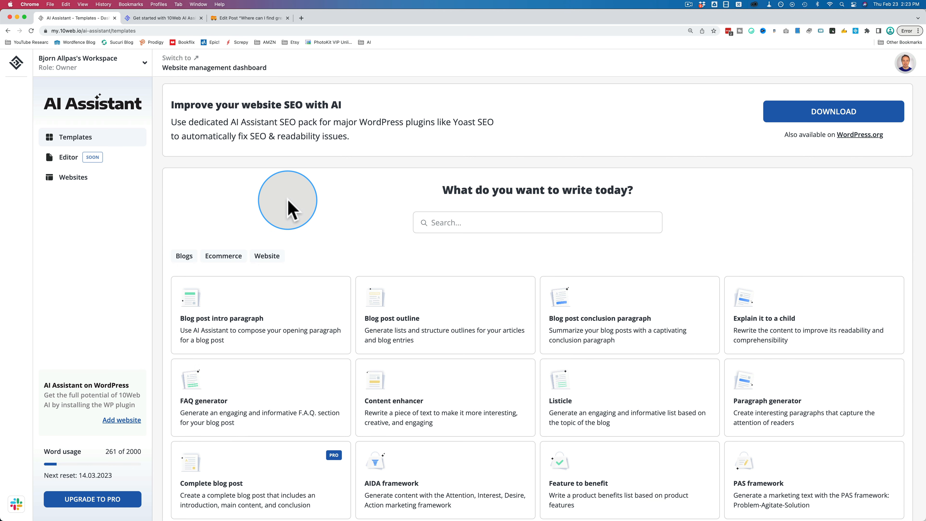
left_click(193, 69)
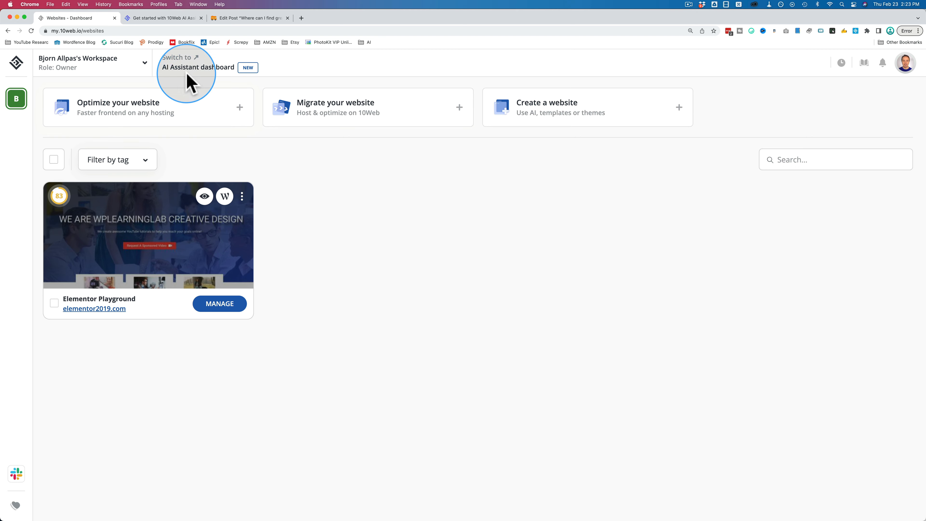
left_click(213, 66)
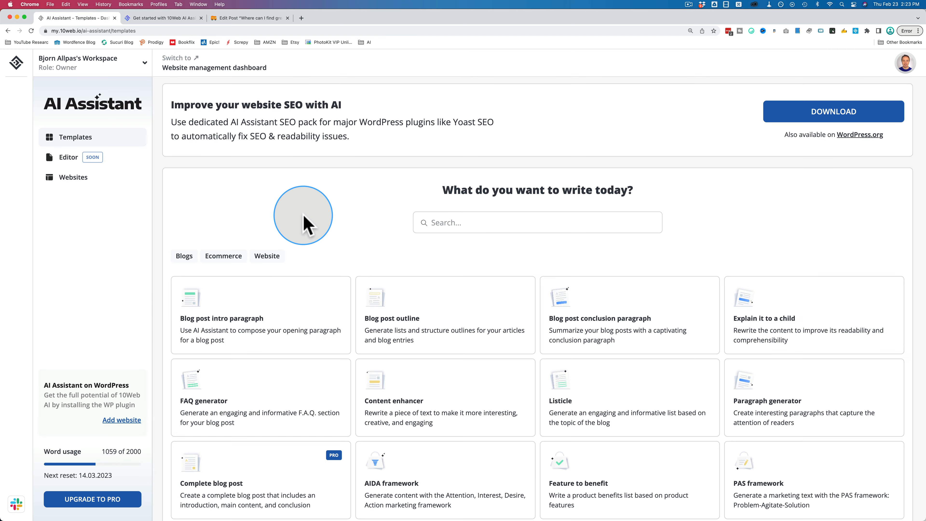
Open the Blog post intro paragraph template from the AI Assistant template list.
scroll(303, 219, "down", 2)
scroll(304, 226, "down", 3)
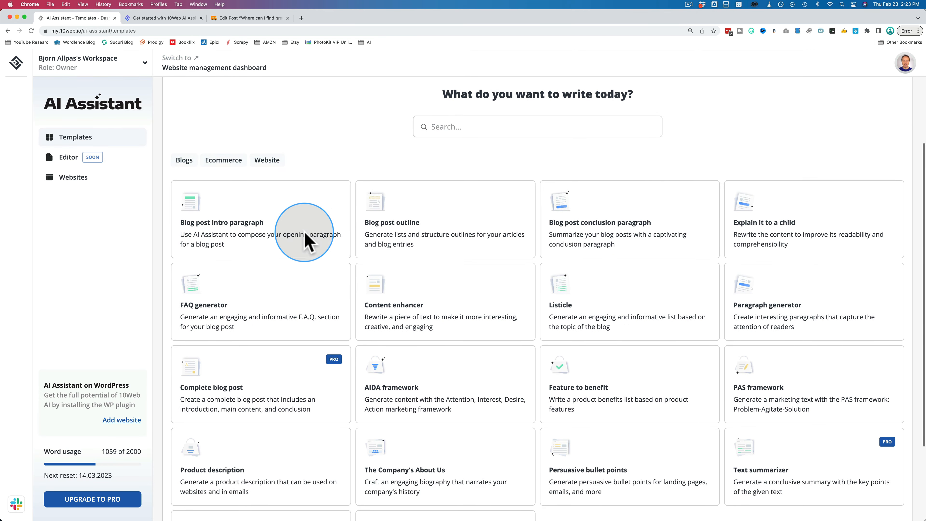
left_click(304, 211)
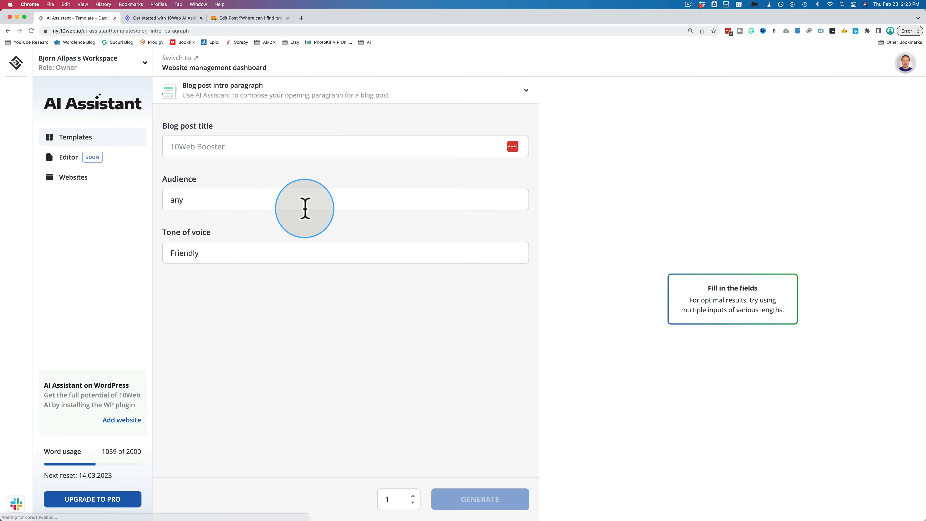
Copy the title "Where can I find great deals on RVs?" from the WordPress post into the template's Blog post title.
left_click(248, 18)
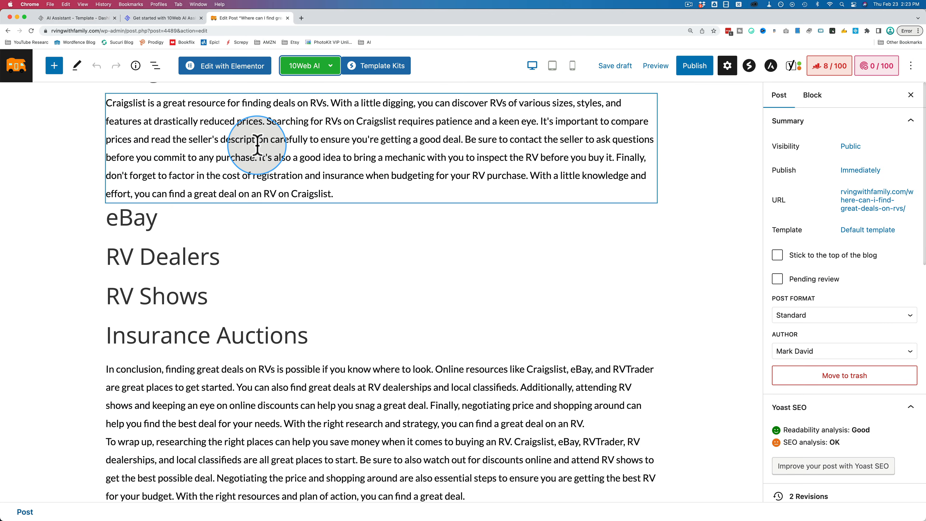
scroll(248, 149, "up", 6)
triple_click(250, 161)
key("super+c")
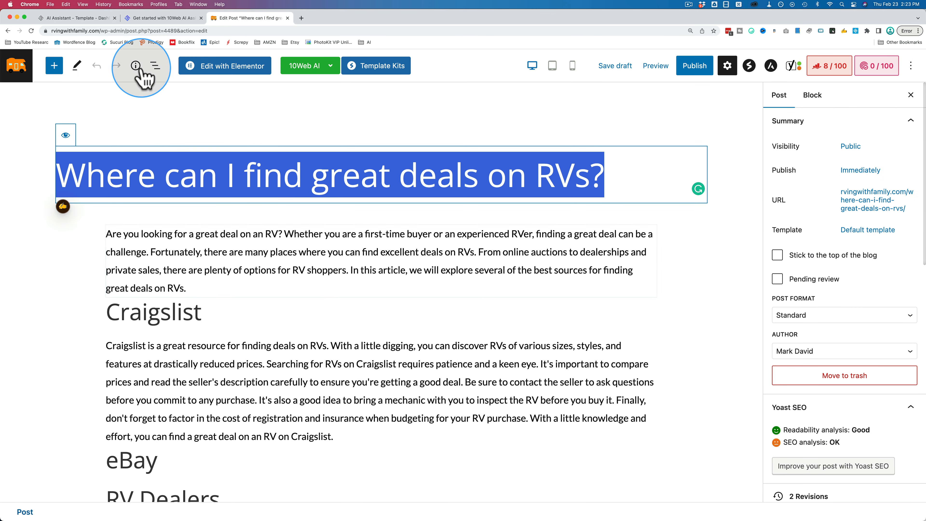
left_click(93, 17)
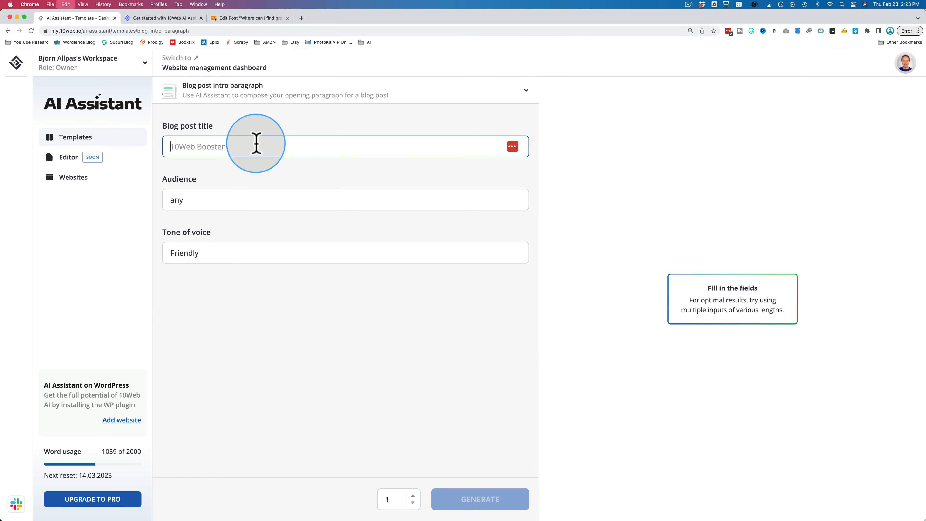
key("super+v")
Set the template's audience to "50 year old males" and replace the default tone of voice.
left_click(182, 204)
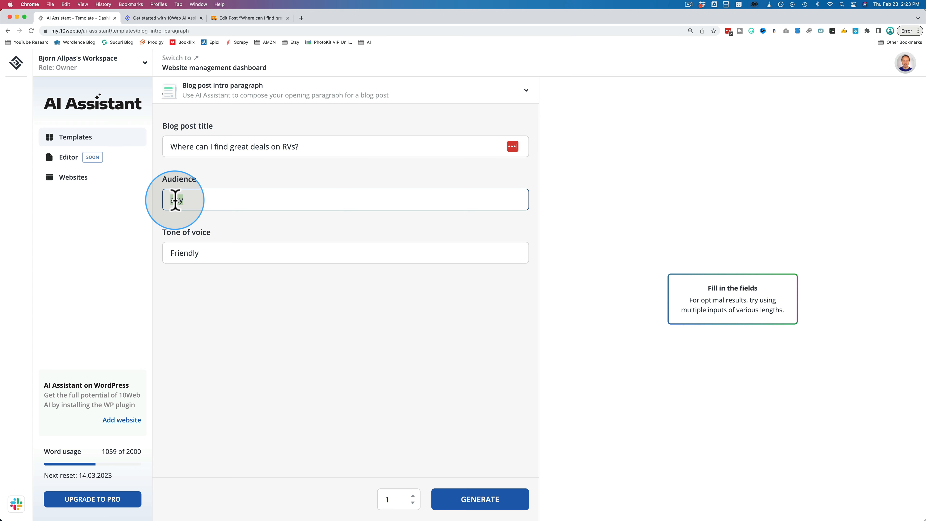
type("50+ males")
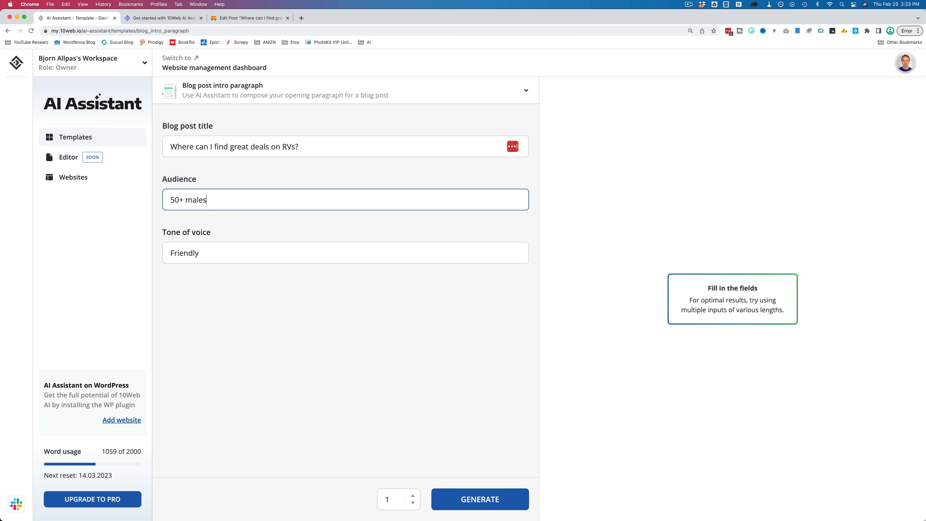
left_click(191, 199)
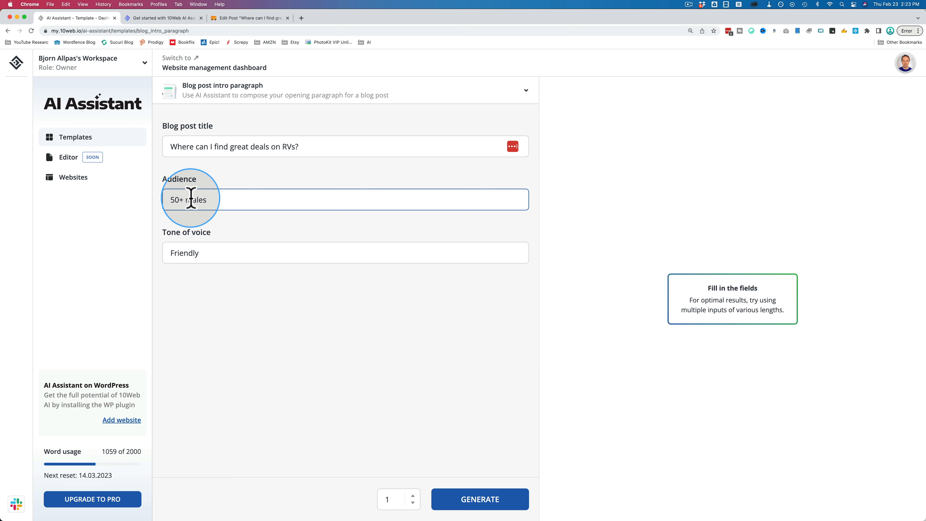
type("year old")
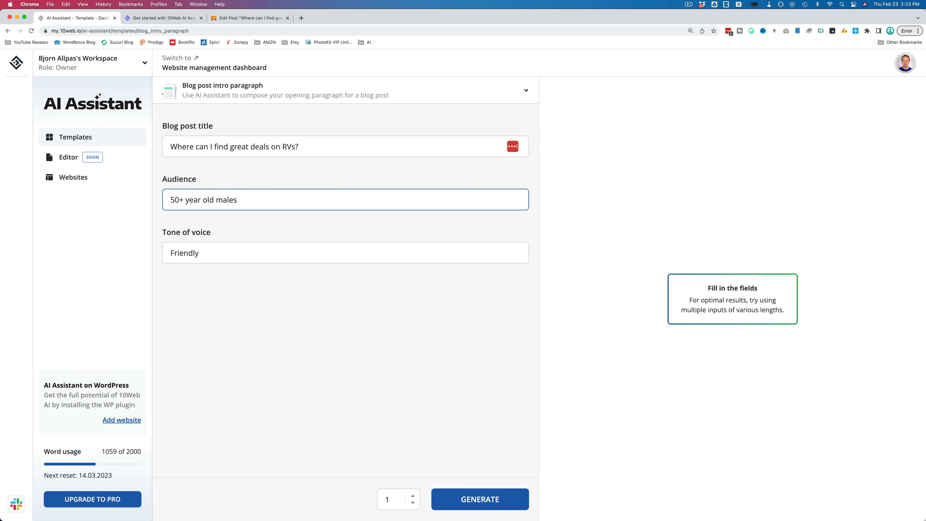
left_click(183, 200)
left_click(200, 252)
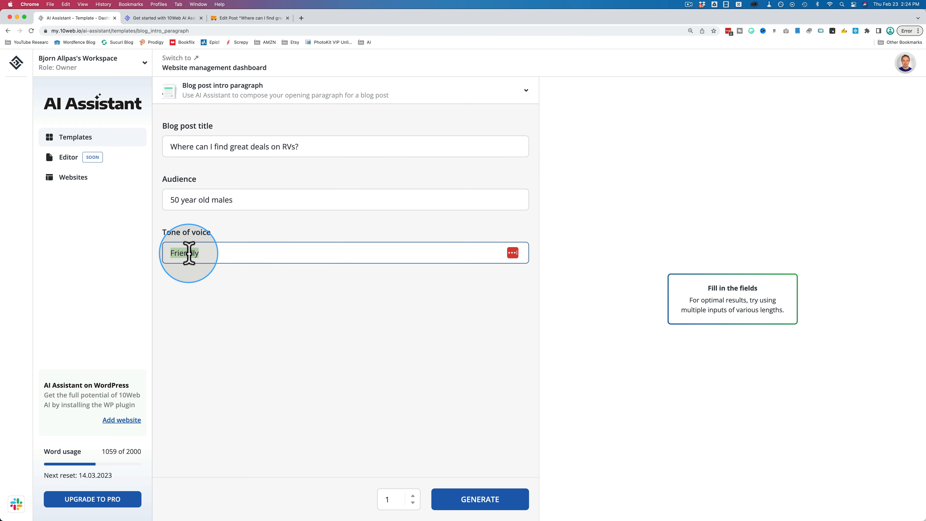
type("Excited")
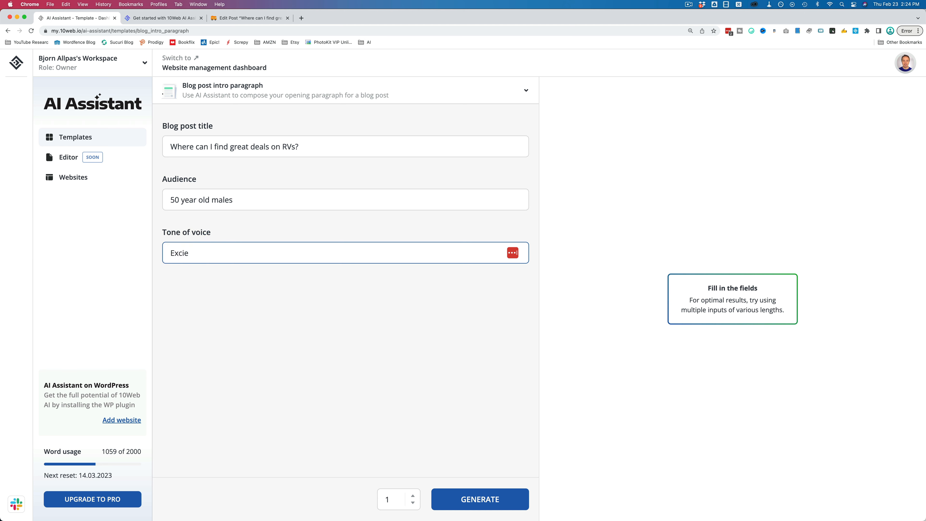